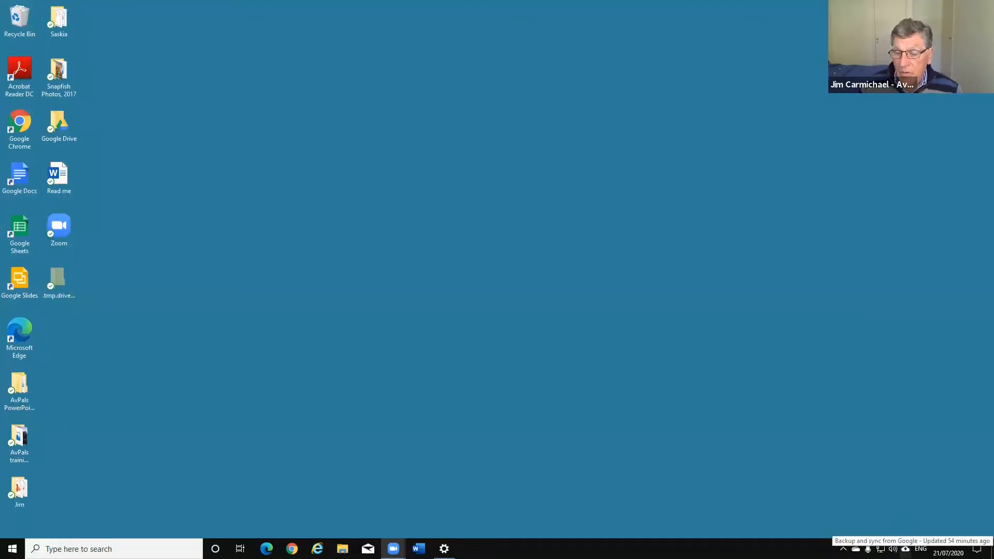
# Open the Backup and Sync preferences and add the Music folder to the folders backed up from this computer.
pyautogui.click(905, 548)
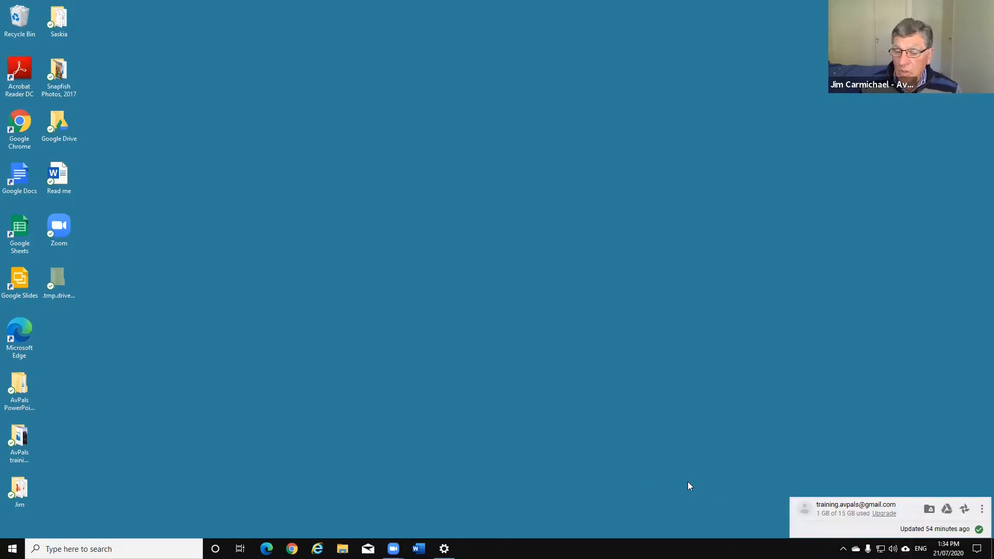
pyautogui.click(980, 511)
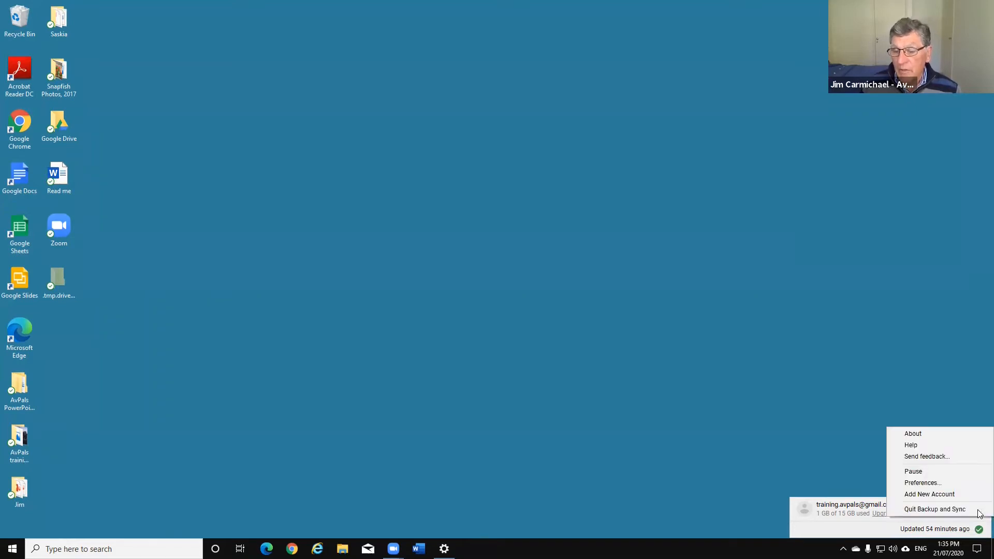
pyautogui.click(974, 484)
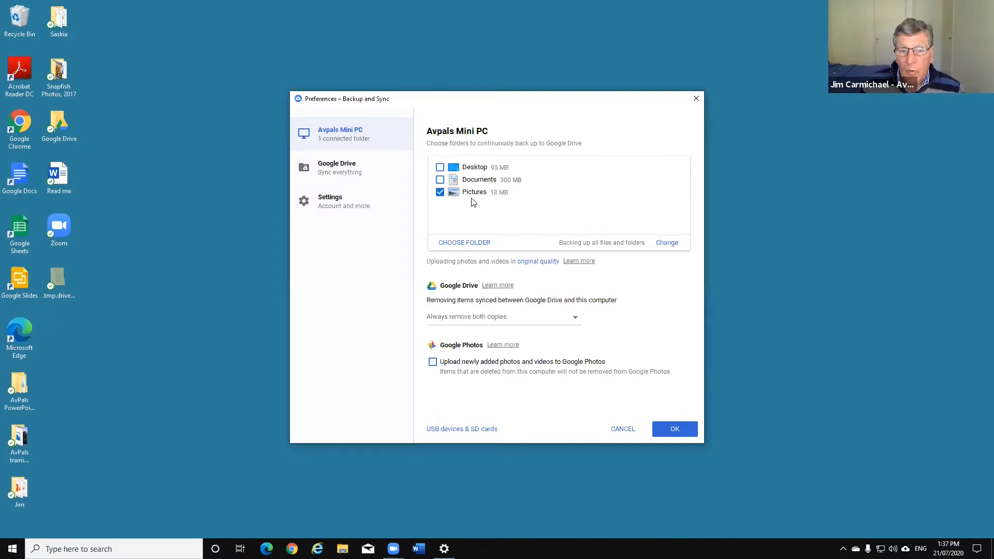
pyautogui.click(464, 243)
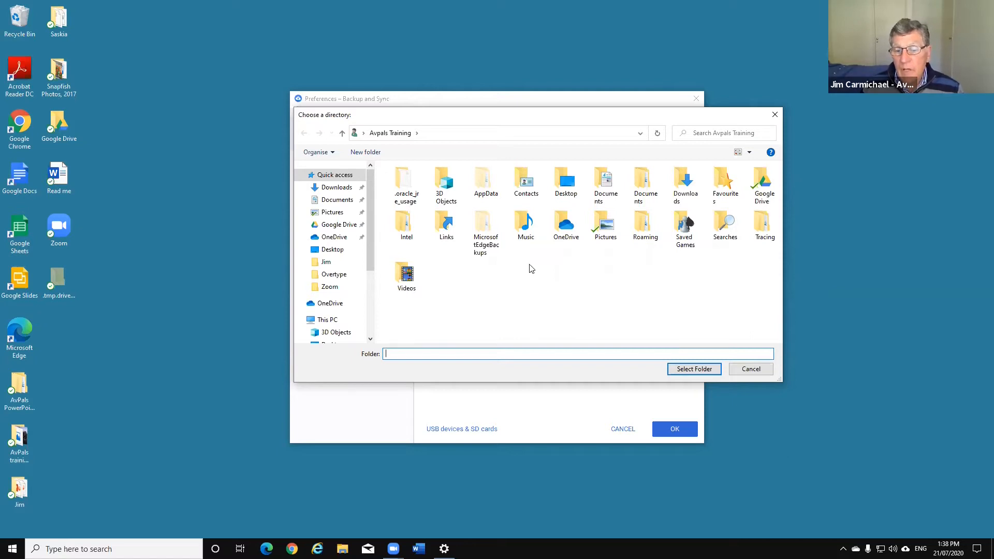
pyautogui.click(523, 224)
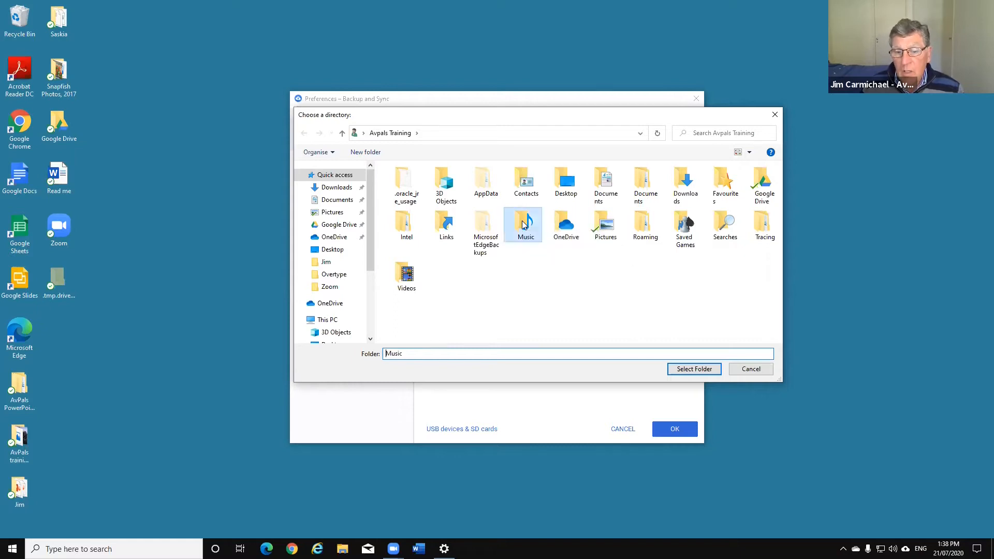
pyautogui.click(693, 373)
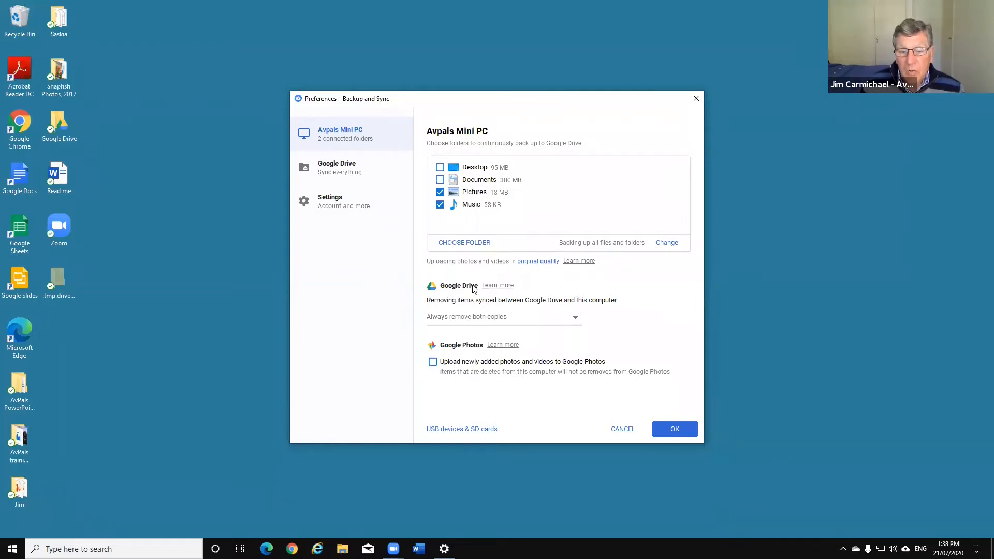
# Show the choices for removing items synced between Google Drive and this computer.
pyautogui.click(576, 322)
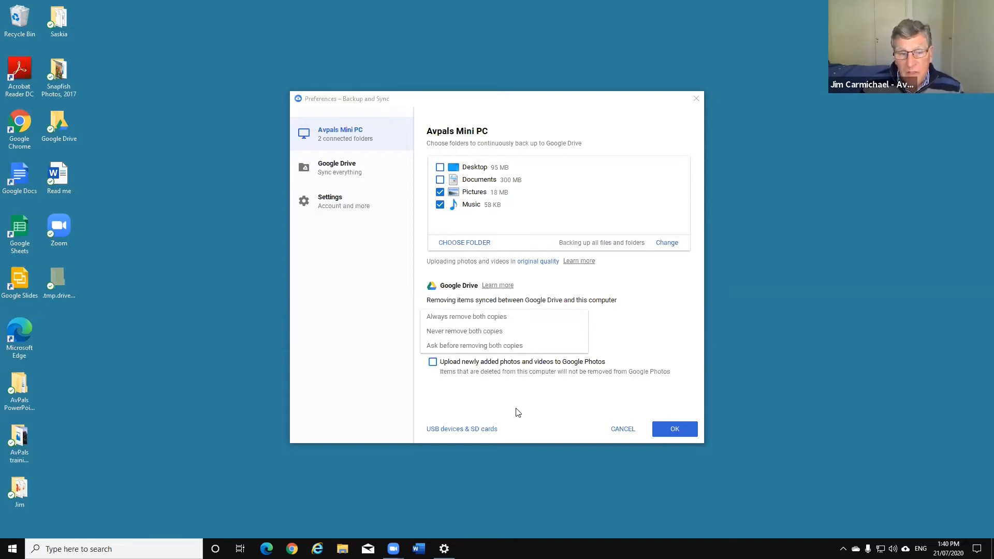
pyautogui.click(345, 175)
# Try limiting Google Drive sync to selected folders, excluding Video Conferencing and the SWADE NSW folder inside USB Contents, and cancel the preferences.
pyautogui.click(346, 174)
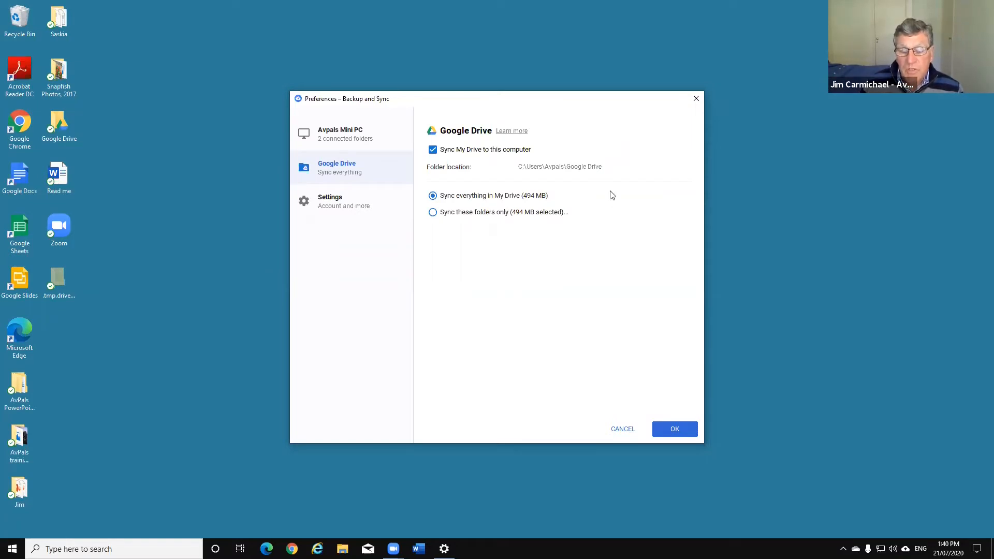
pyautogui.click(433, 213)
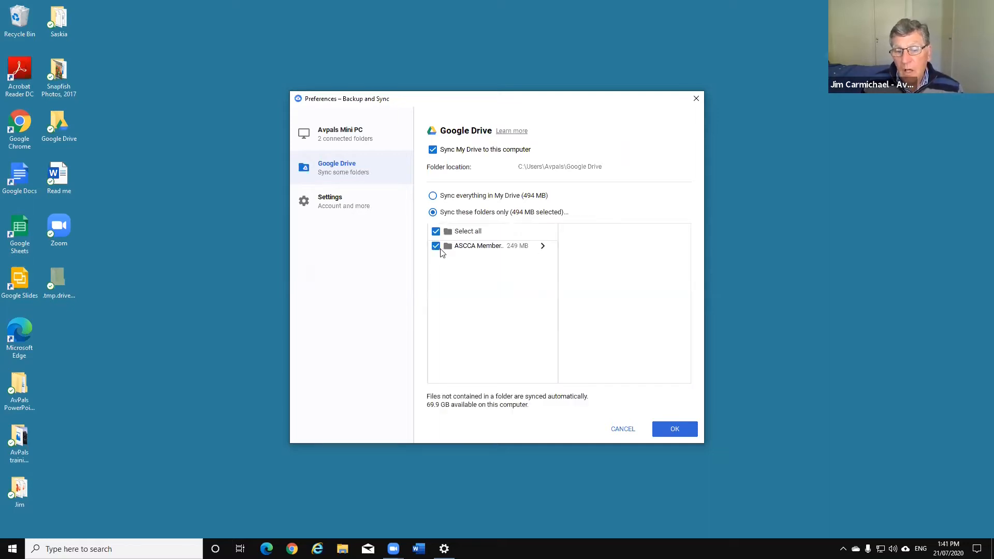
pyautogui.click(442, 247)
pyautogui.click(440, 247)
pyautogui.click(543, 246)
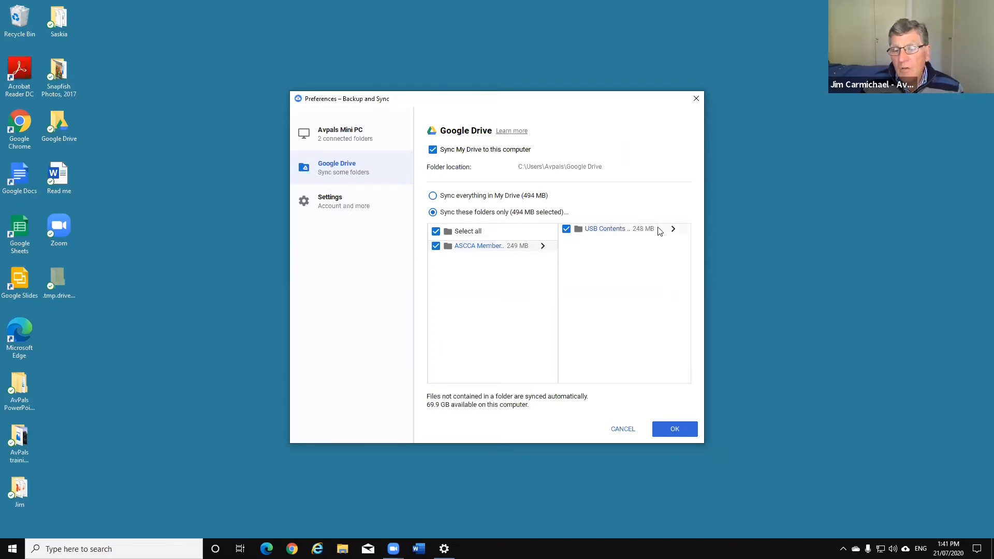
pyautogui.click(673, 229)
pyautogui.click(562, 260)
pyautogui.click(562, 250)
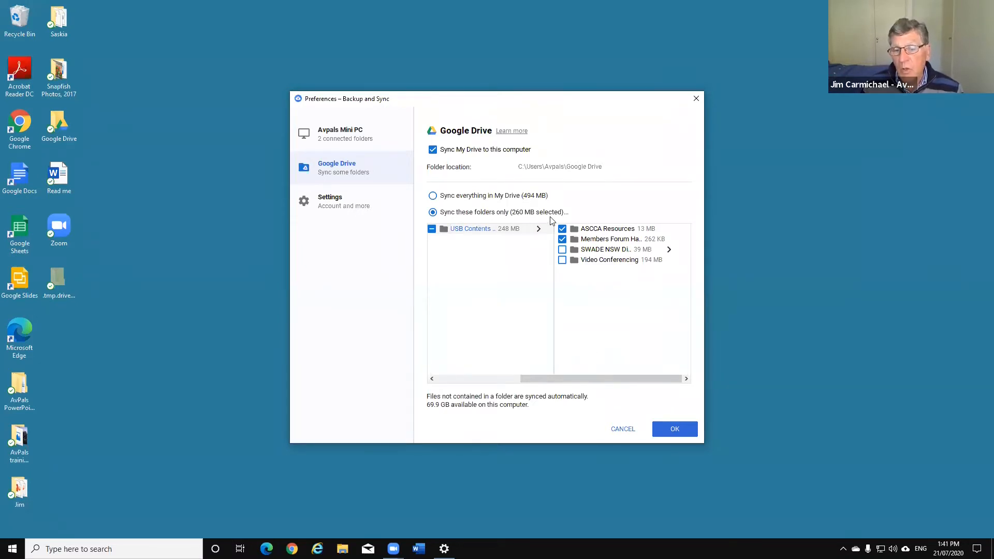
pyautogui.click(624, 430)
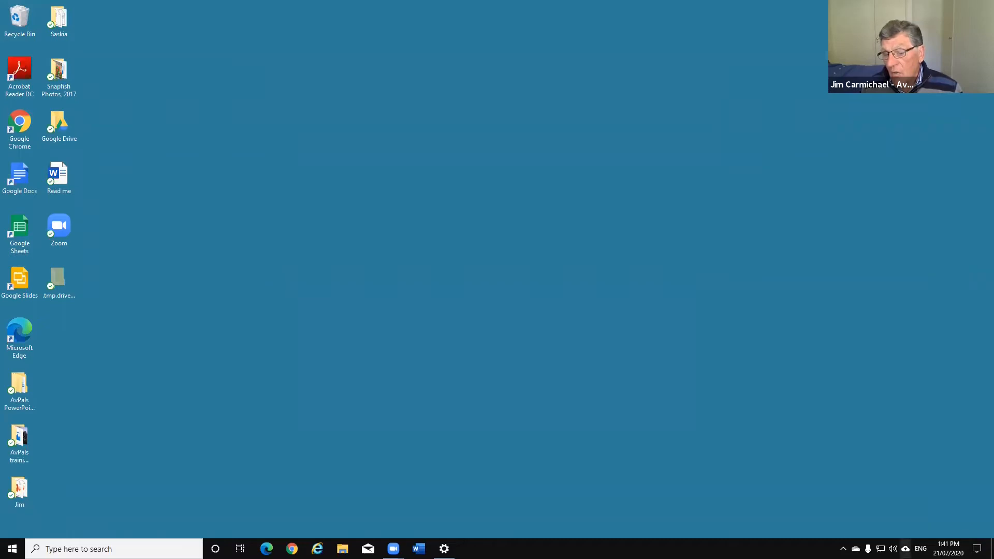
# Open Google Drive on the web from Backup and Sync.
pyautogui.click(905, 549)
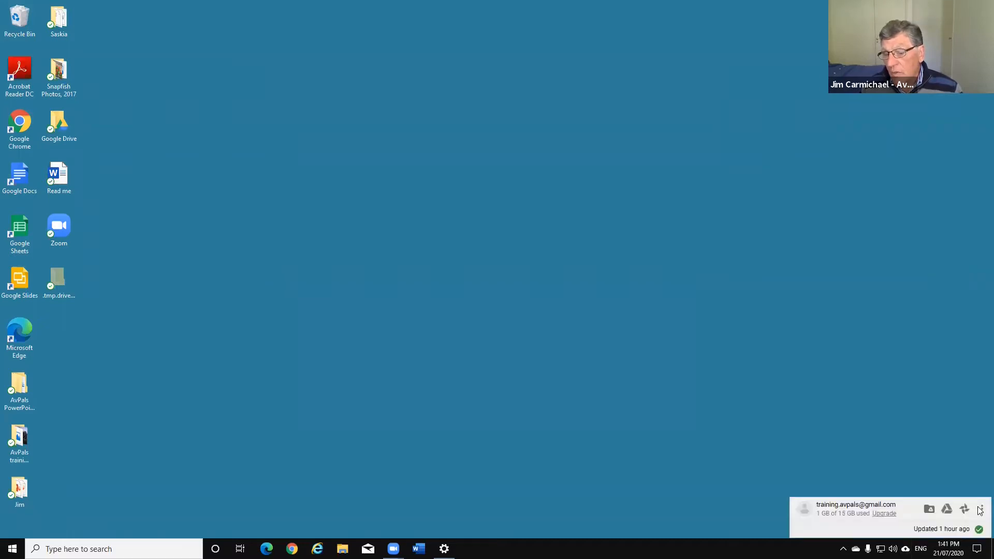
pyautogui.click(980, 509)
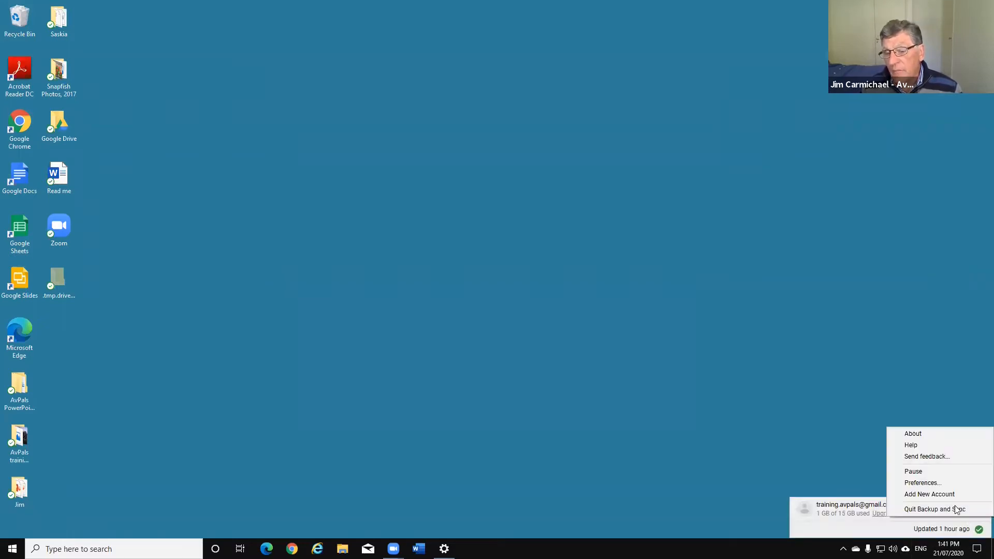
pyautogui.click(739, 456)
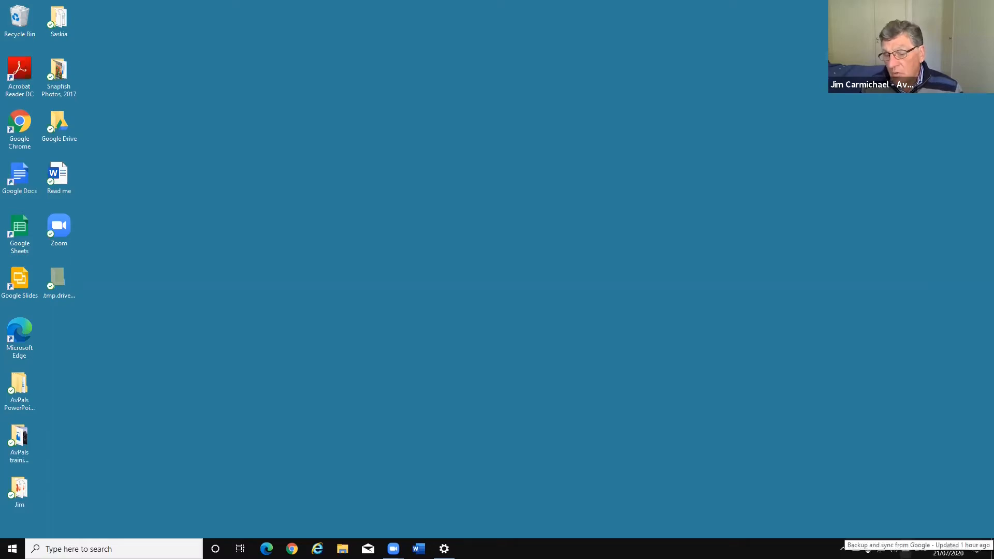
pyautogui.click(905, 548)
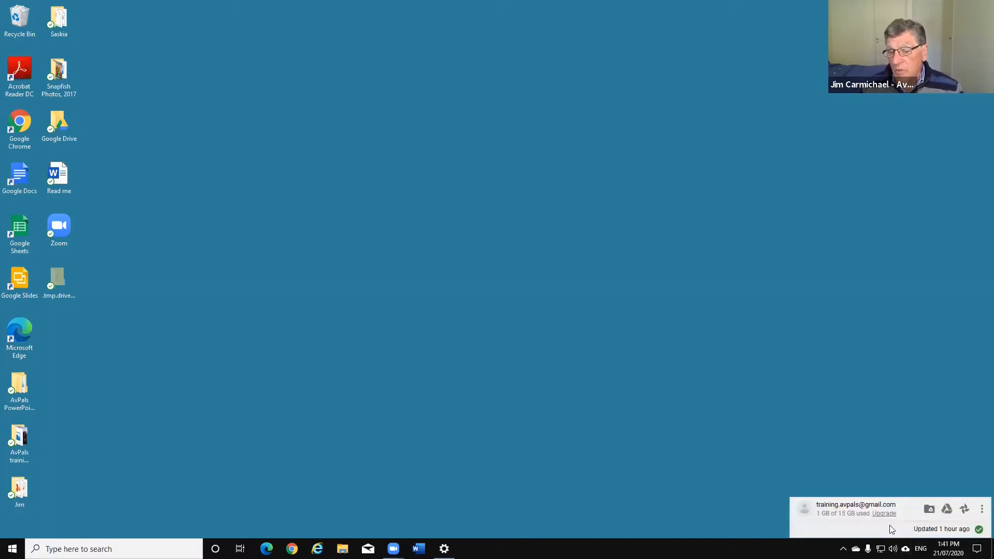
pyautogui.click(946, 511)
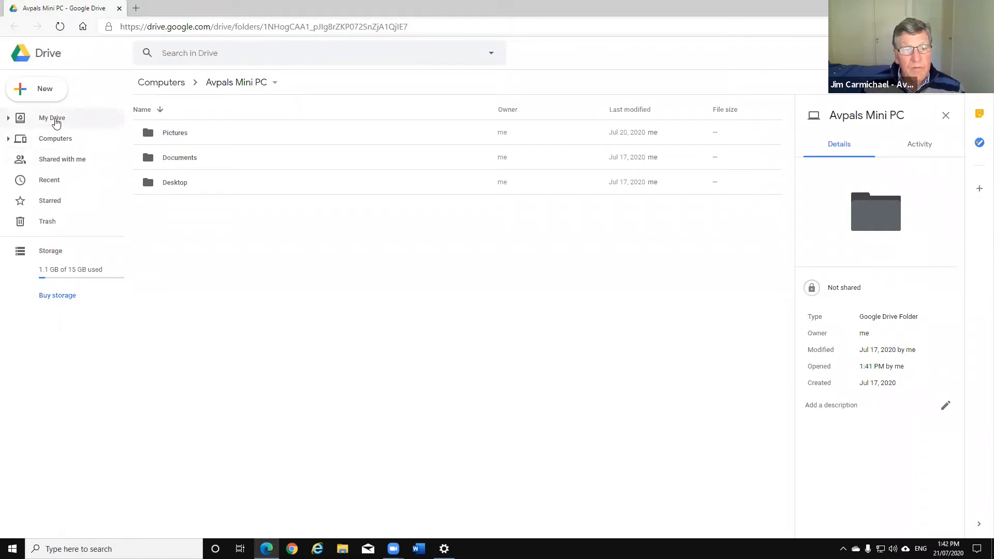
# Look through My Drive and the Desktop folder of the Avpals Mini PC backup under Computers.
pyautogui.click(52, 118)
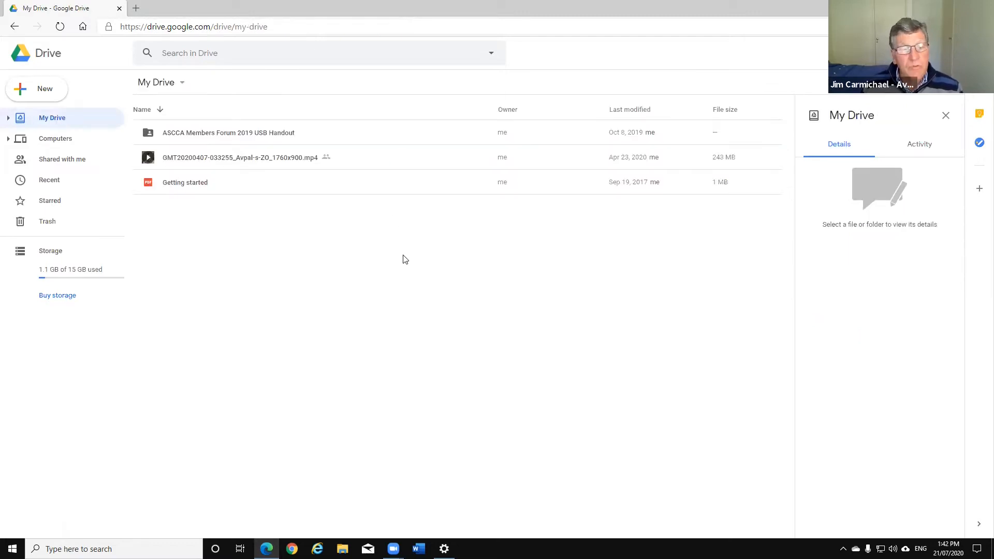
pyautogui.click(52, 143)
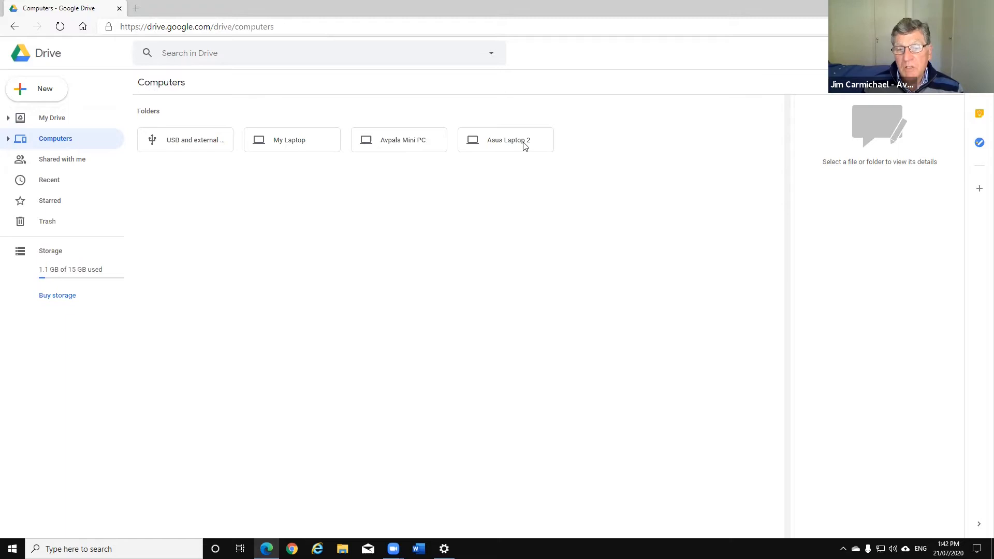
pyautogui.doubleClick(403, 141)
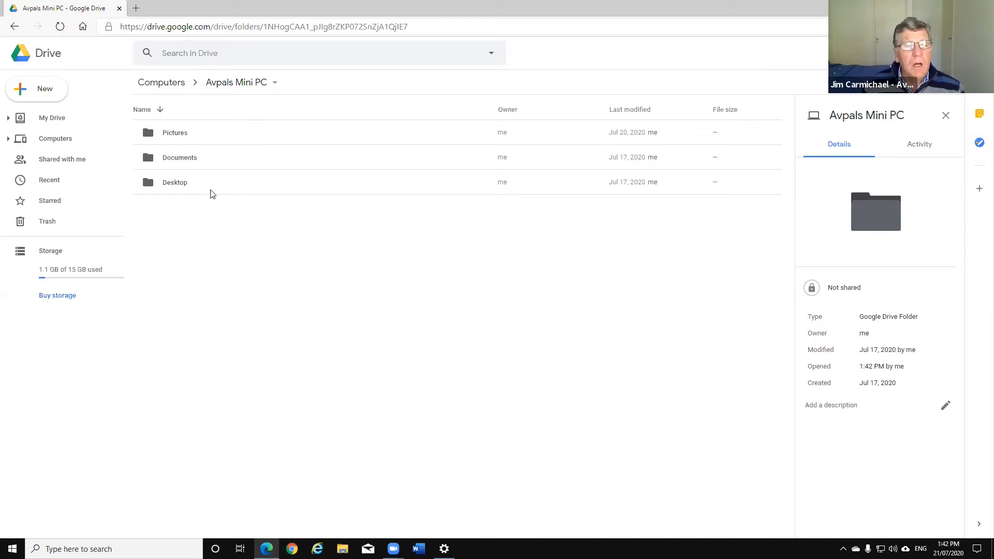
pyautogui.doubleClick(224, 186)
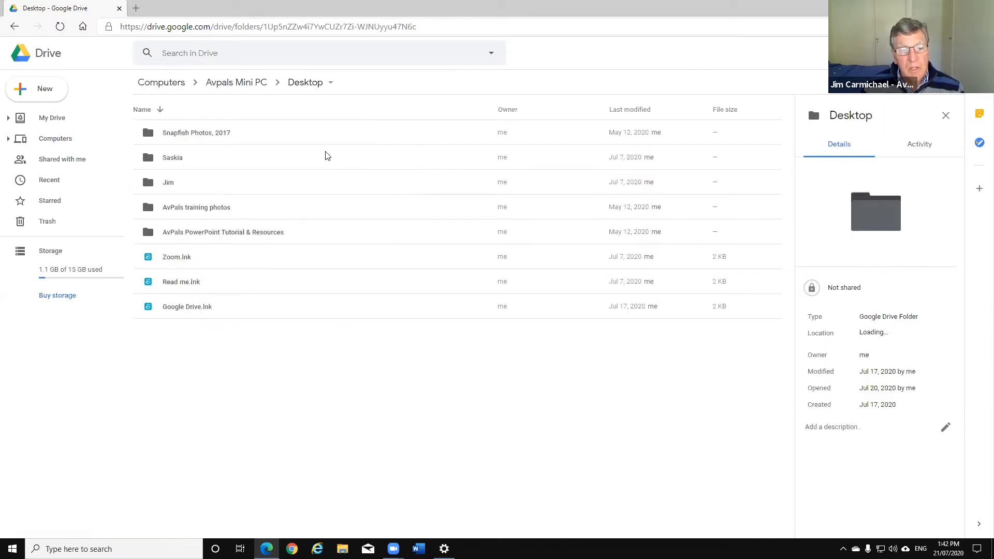
pyautogui.click(14, 26)
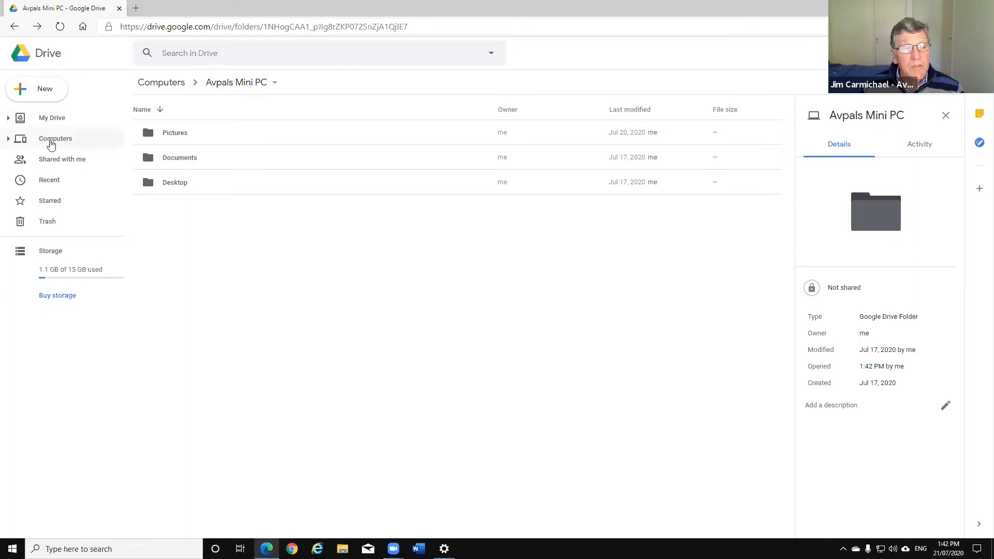
# Open the Asus Laptop 2 backup from the list of computers.
pyautogui.click(49, 140)
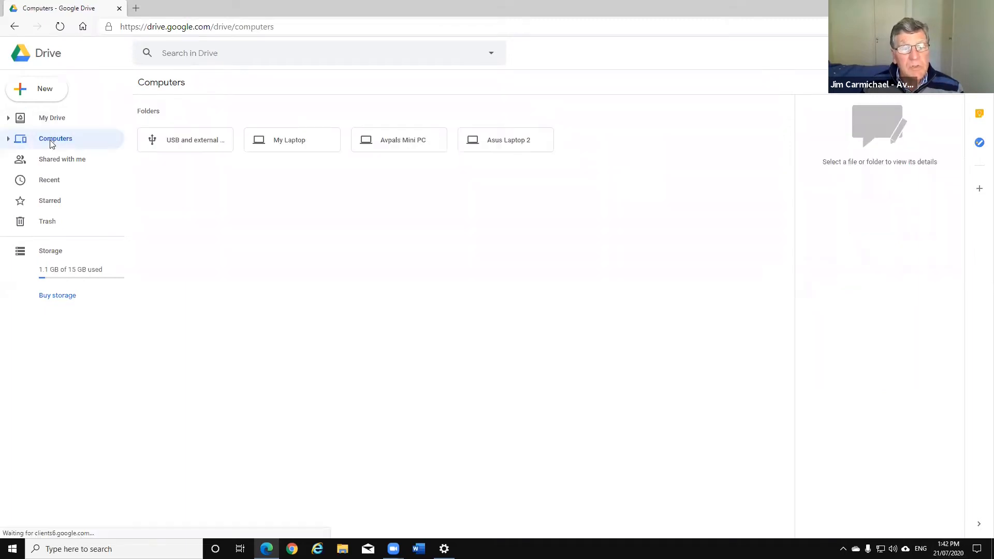
pyautogui.click(522, 145)
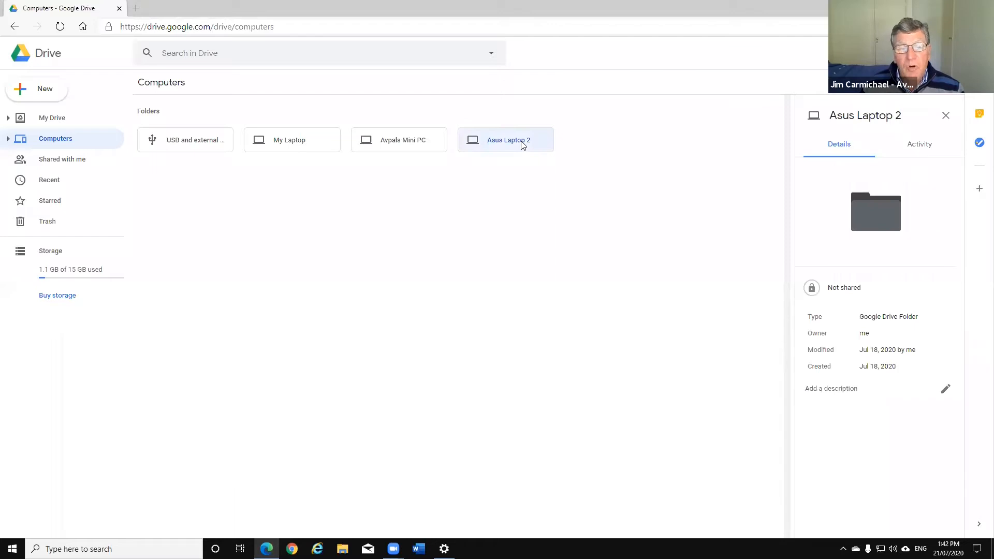
pyautogui.doubleClick(509, 143)
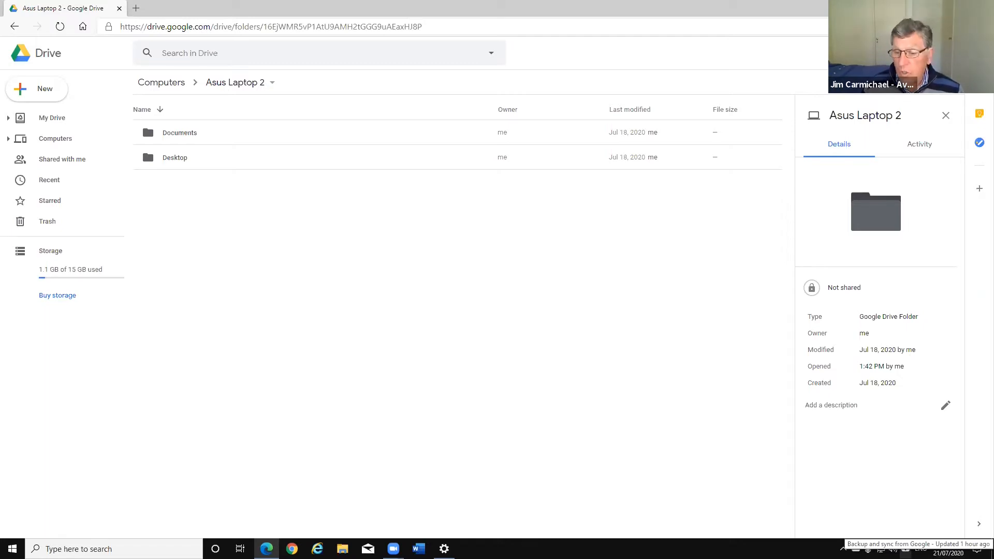
# Try to add the Avpals Training folder to the backed-up folders in the Backup and Sync preferences, and cancel.
pyautogui.click(906, 549)
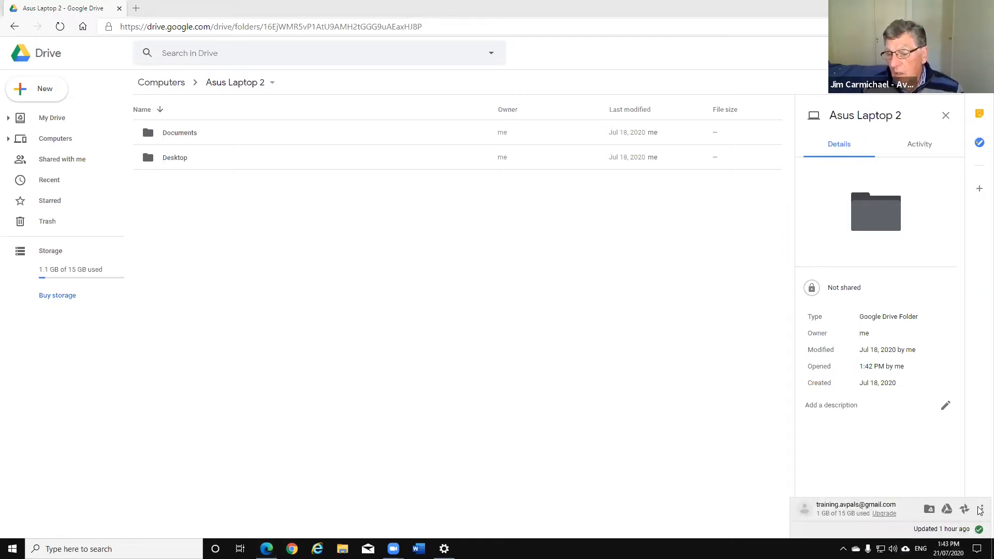
pyautogui.click(981, 511)
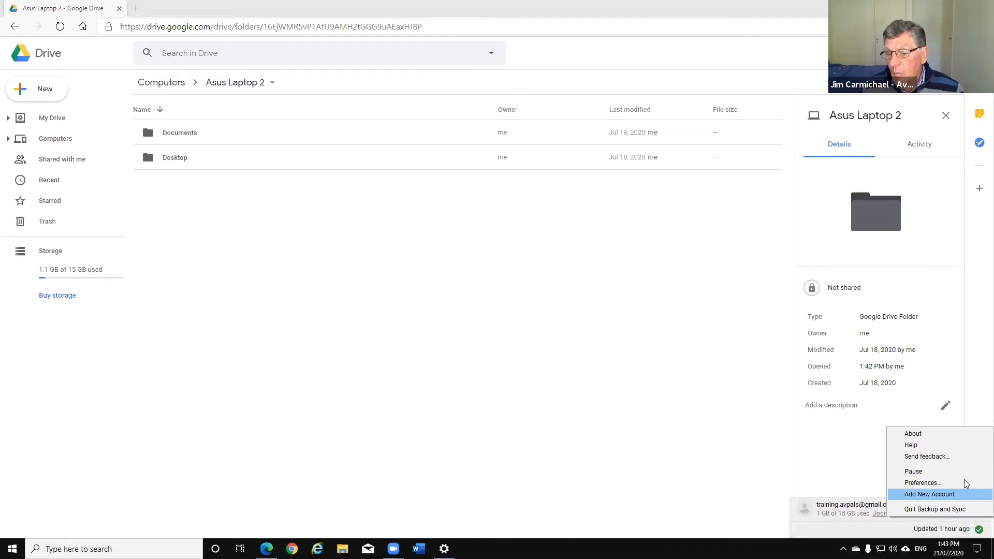
pyautogui.click(497, 472)
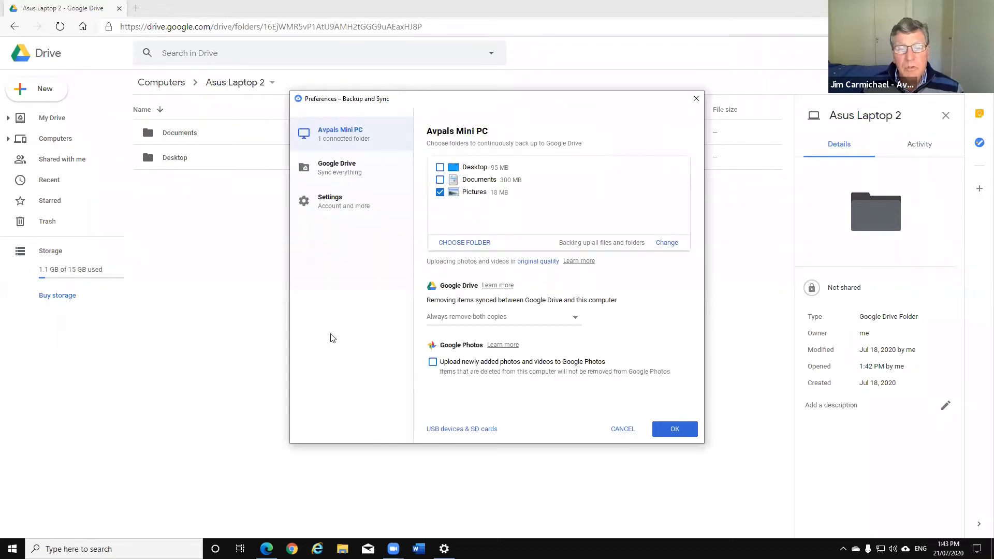
pyautogui.click(457, 243)
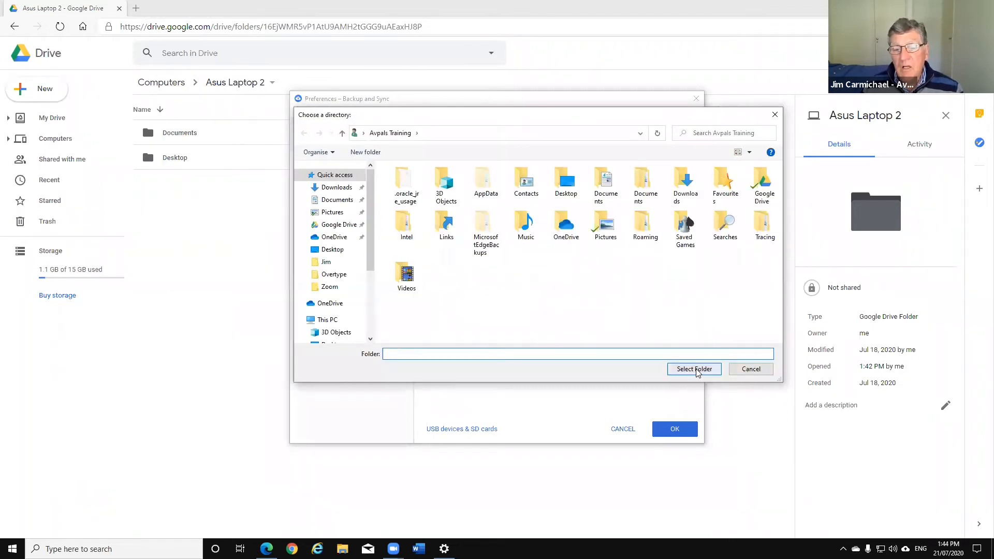
pyautogui.click(694, 369)
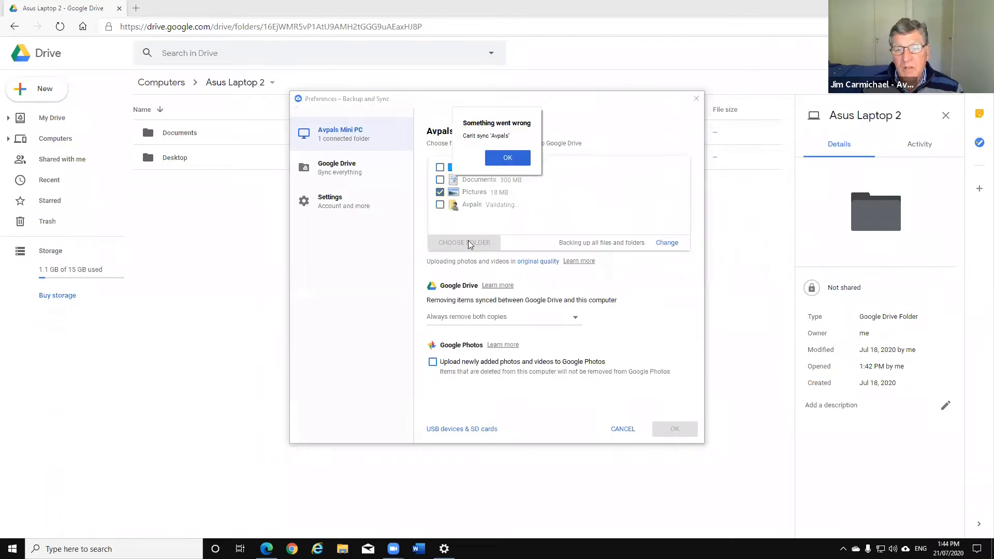
pyautogui.click(508, 158)
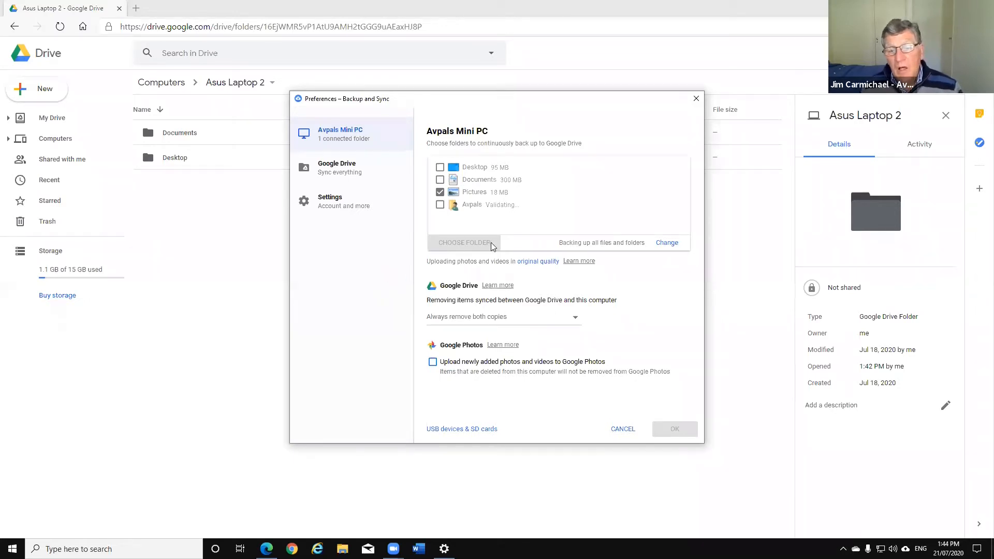
pyautogui.click(623, 430)
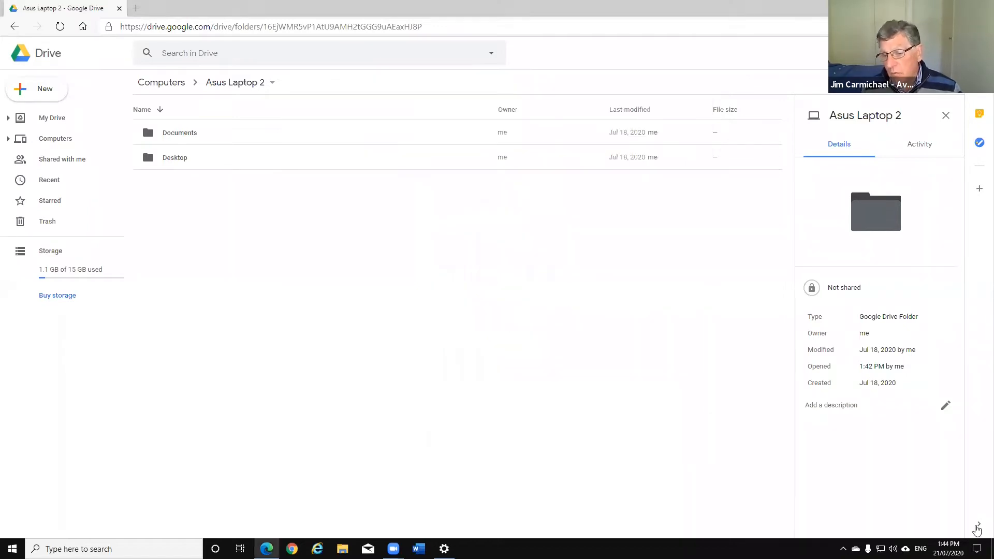
# Check the Backup and Sync account status and close it again.
pyautogui.click(905, 548)
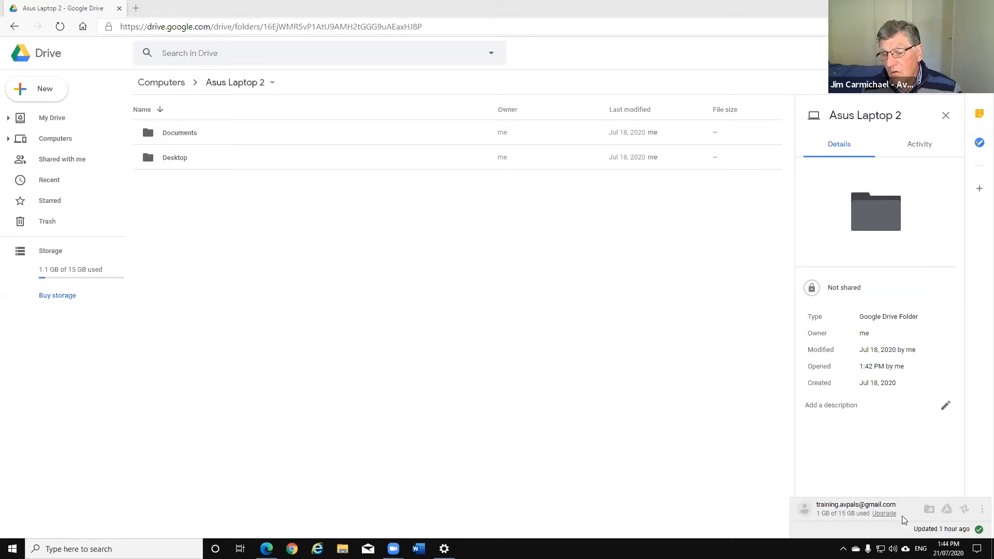
pyautogui.click(905, 549)
pyautogui.click(905, 549)
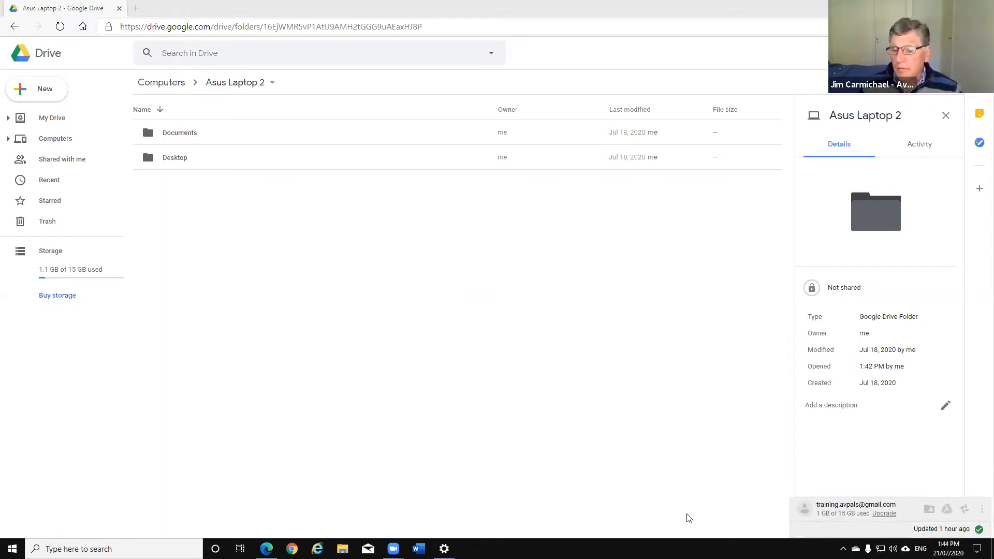
pyautogui.click(906, 549)
pyautogui.click(905, 549)
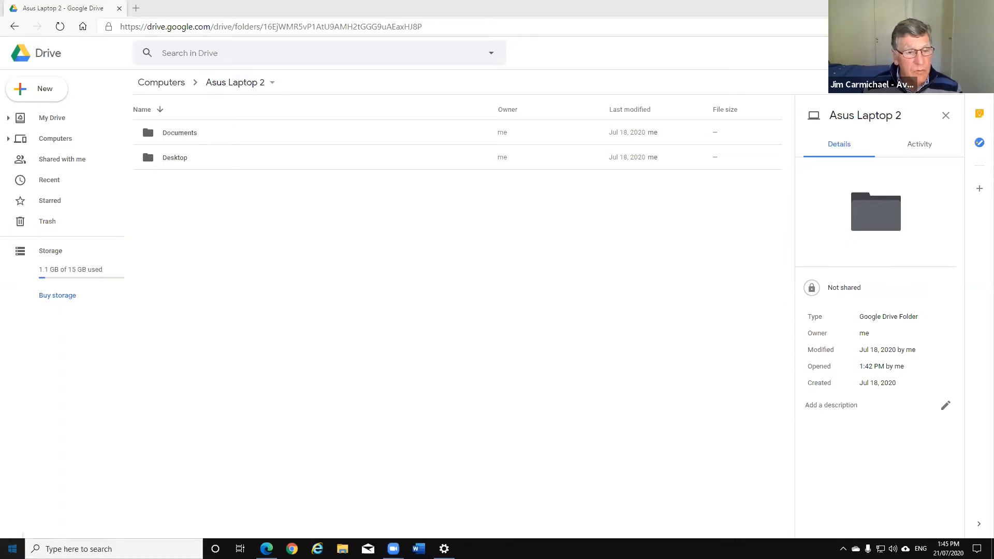
# Launch Backup and Sync from Google from the installed apps beginning with B.
pyautogui.click(13, 548)
pyautogui.click(103, 350)
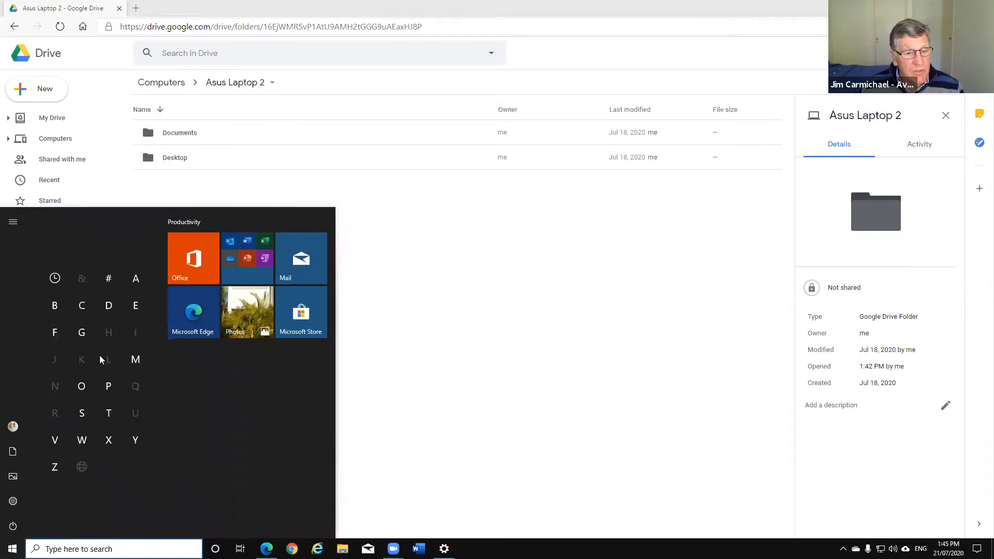
pyautogui.click(54, 307)
pyautogui.click(110, 231)
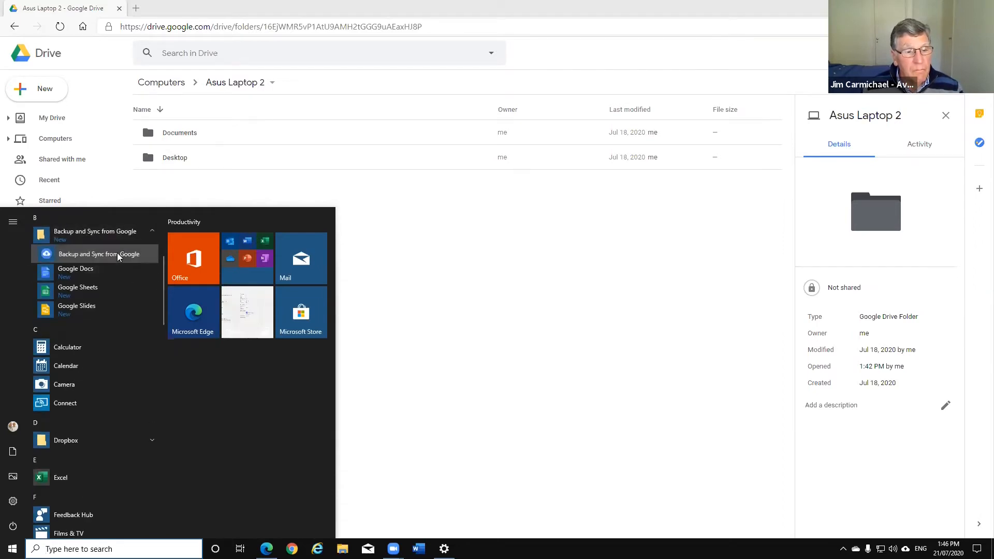
pyautogui.click(118, 253)
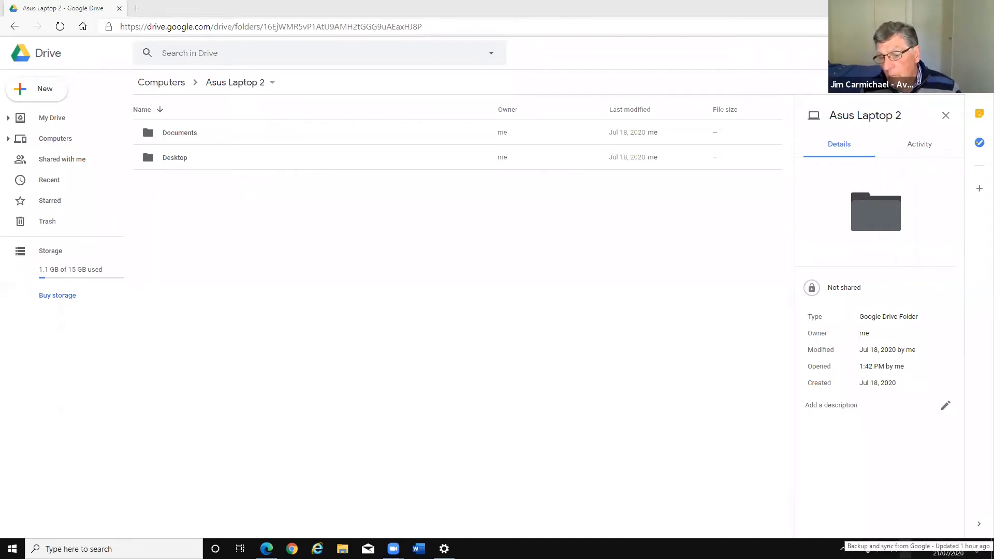
# Check the Backup and Sync account status and look at the local Google Drive folder in File Explorer.
pyautogui.click(906, 549)
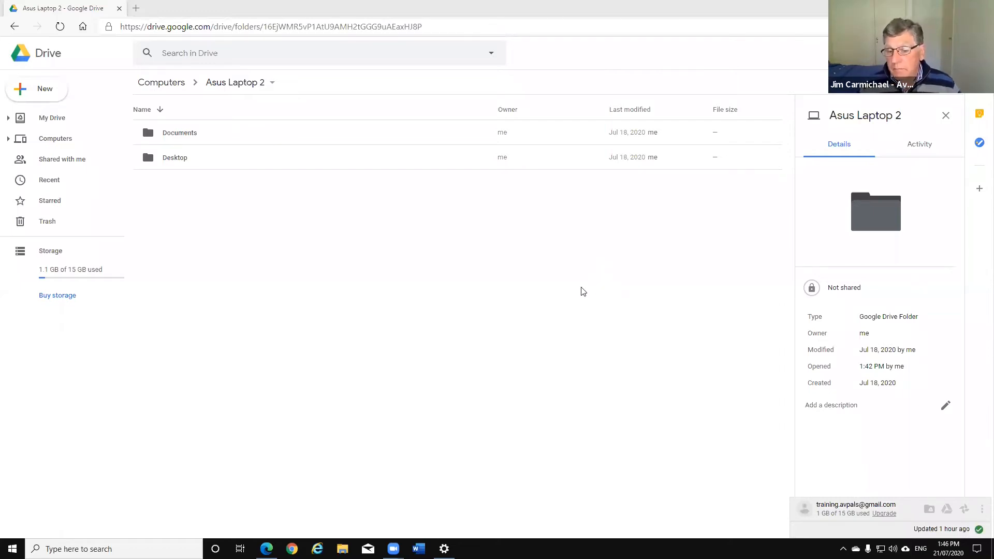
pyautogui.click(389, 436)
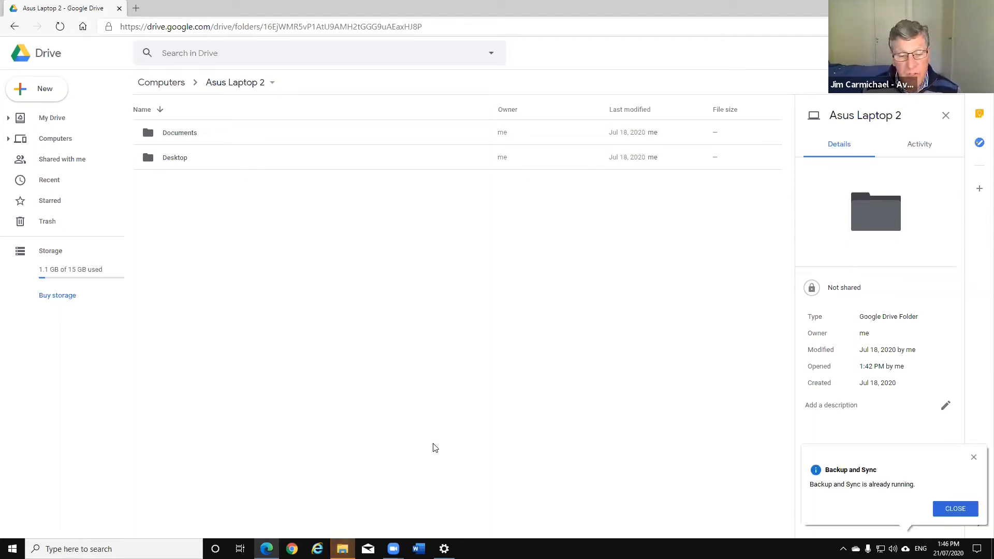
pyautogui.click(342, 549)
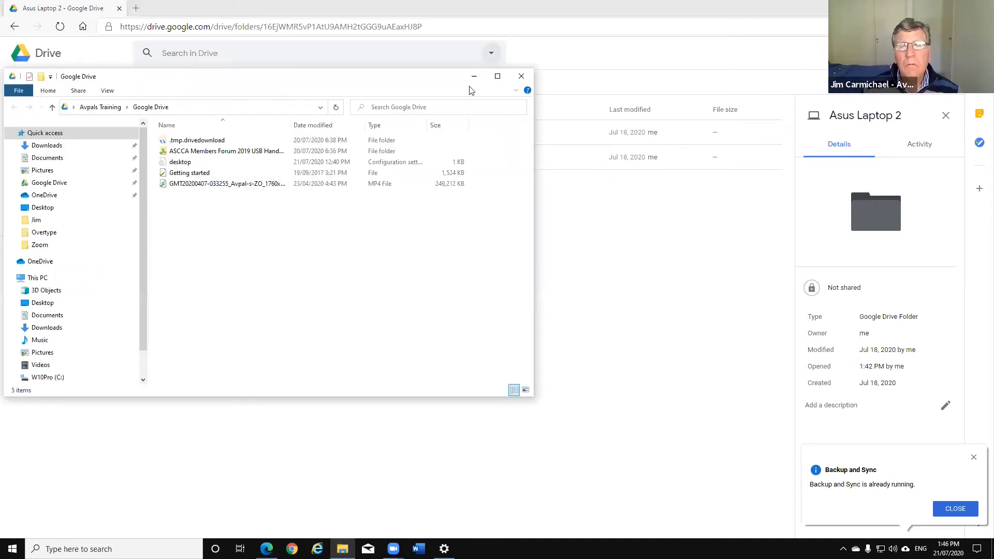
pyautogui.click(521, 76)
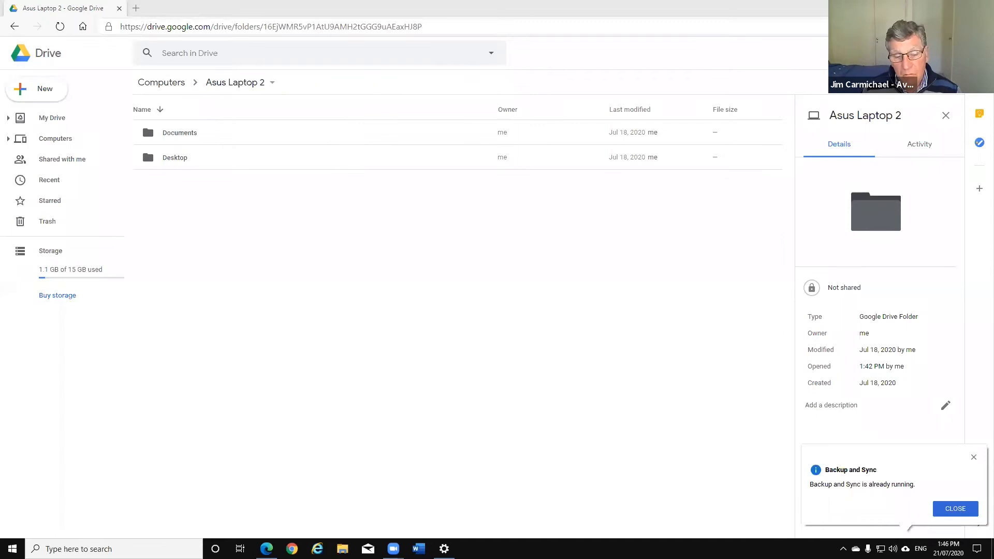
pyautogui.click(905, 549)
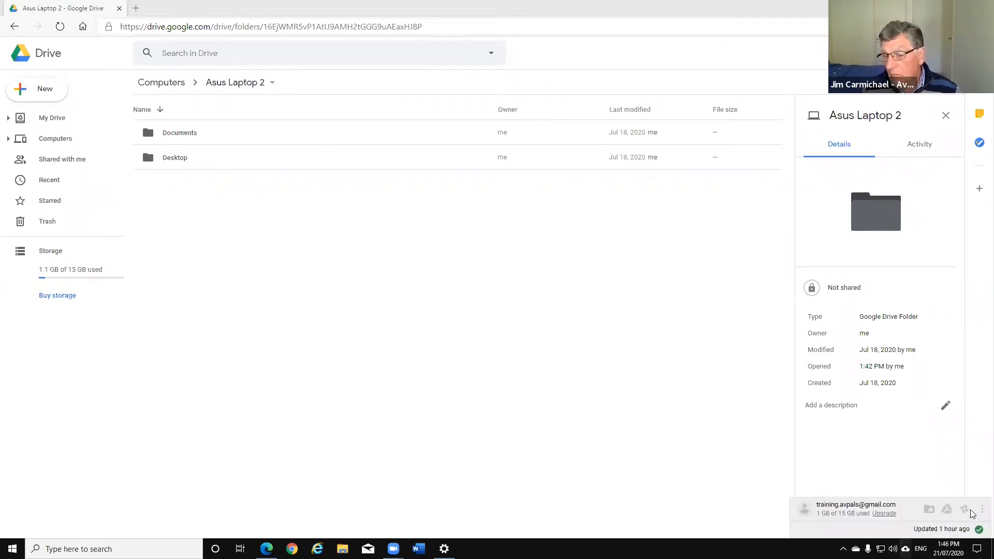
pyautogui.click(601, 494)
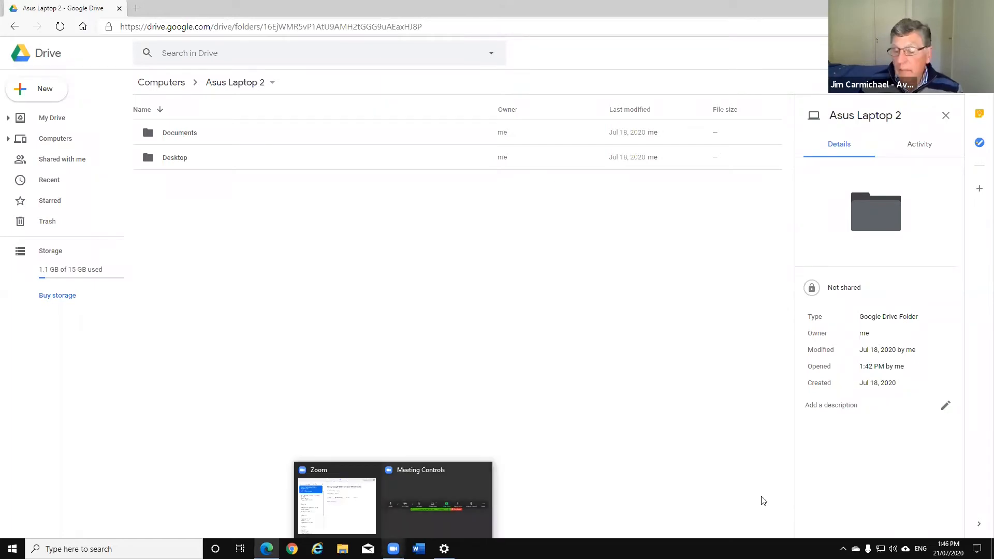
pyautogui.click(905, 549)
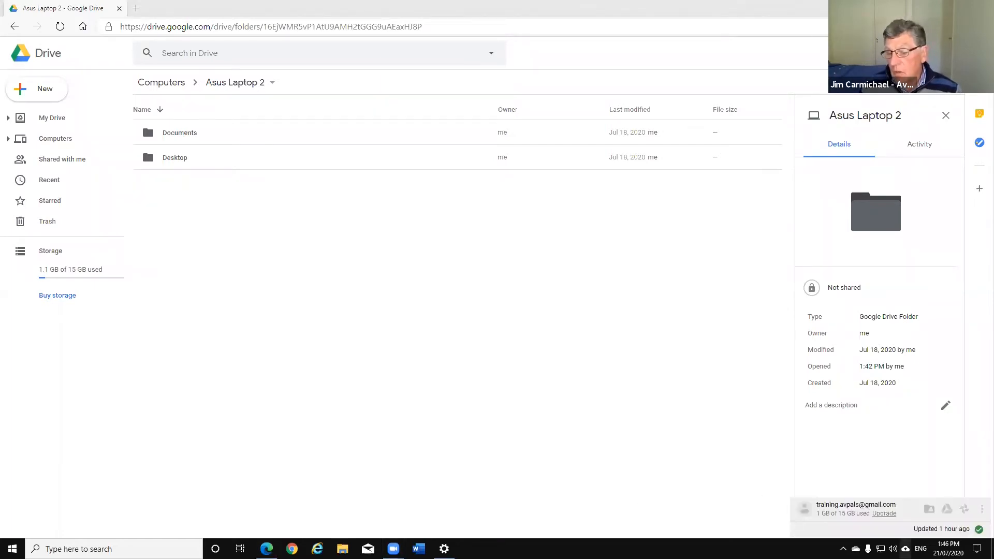
pyautogui.click(623, 505)
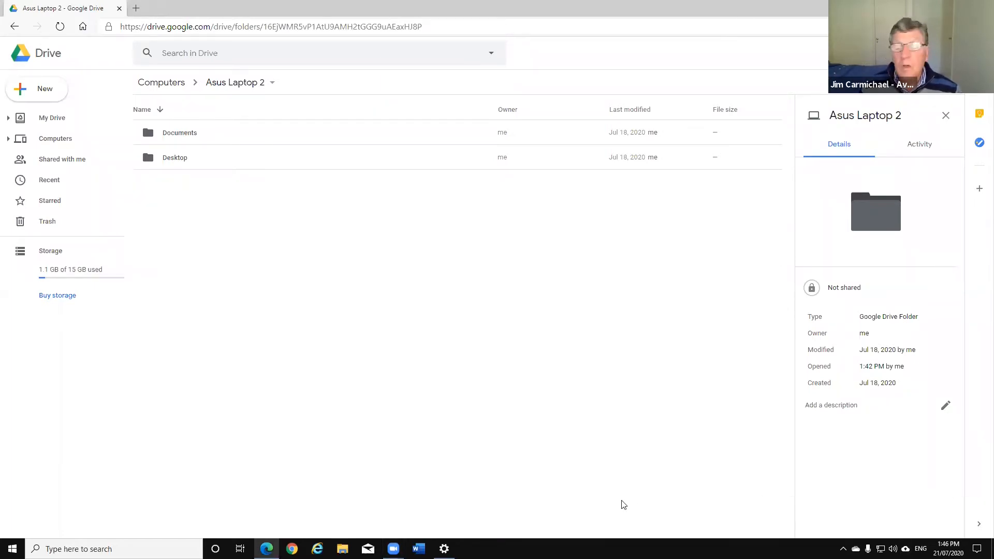
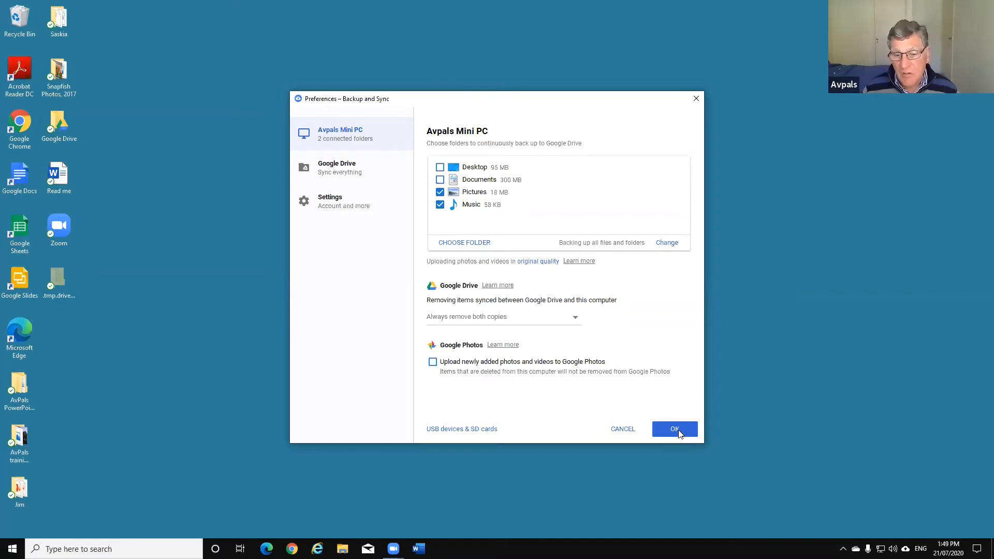
# Apply the backup preferences with Pictures and Music selected, and open the Avpals Mini PC backup in Google Drive in Edge.
pyautogui.click(675, 429)
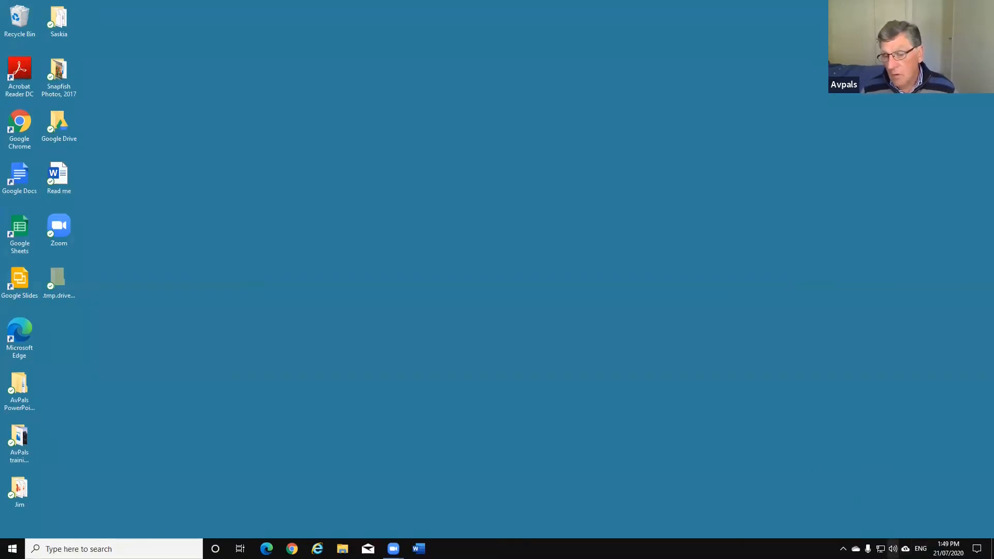
pyautogui.click(906, 549)
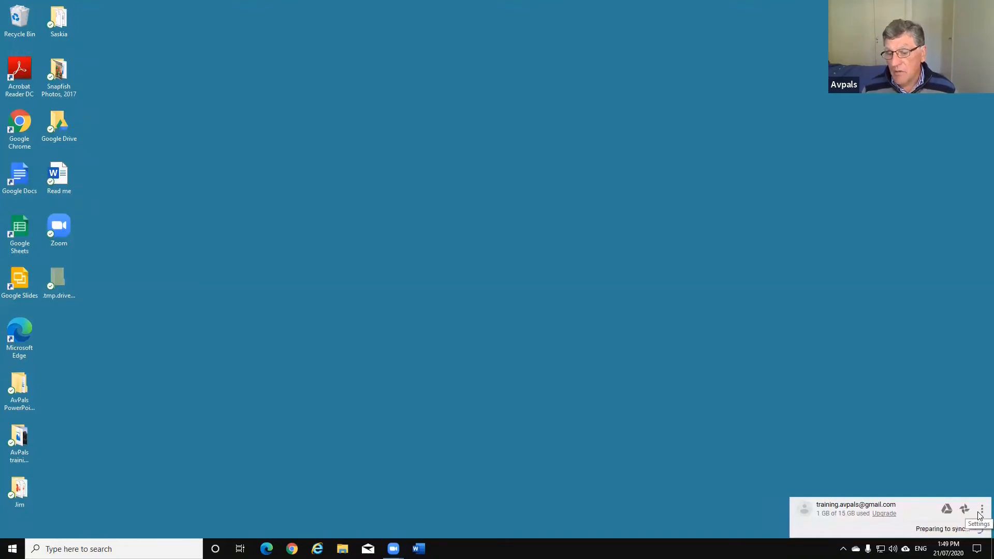
pyautogui.click(266, 548)
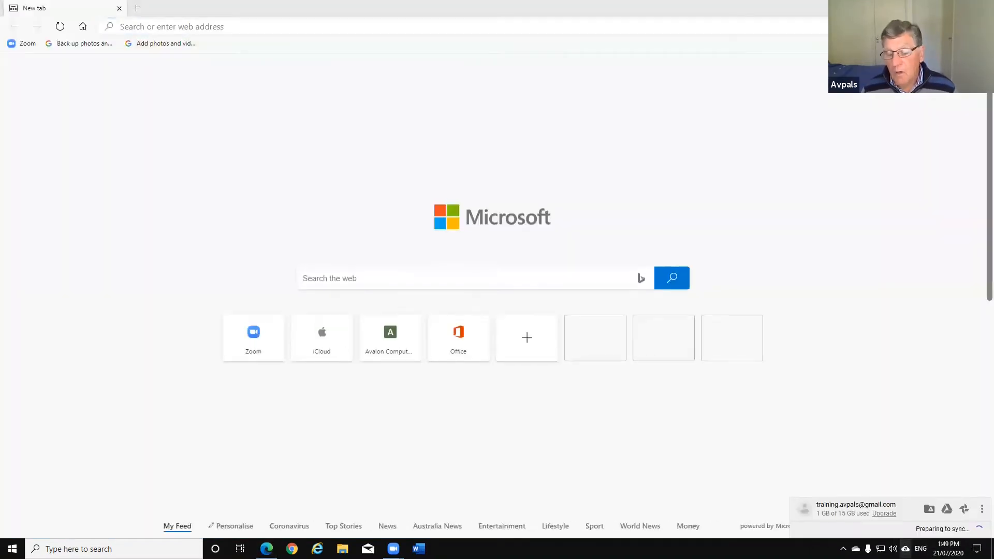
pyautogui.click(947, 511)
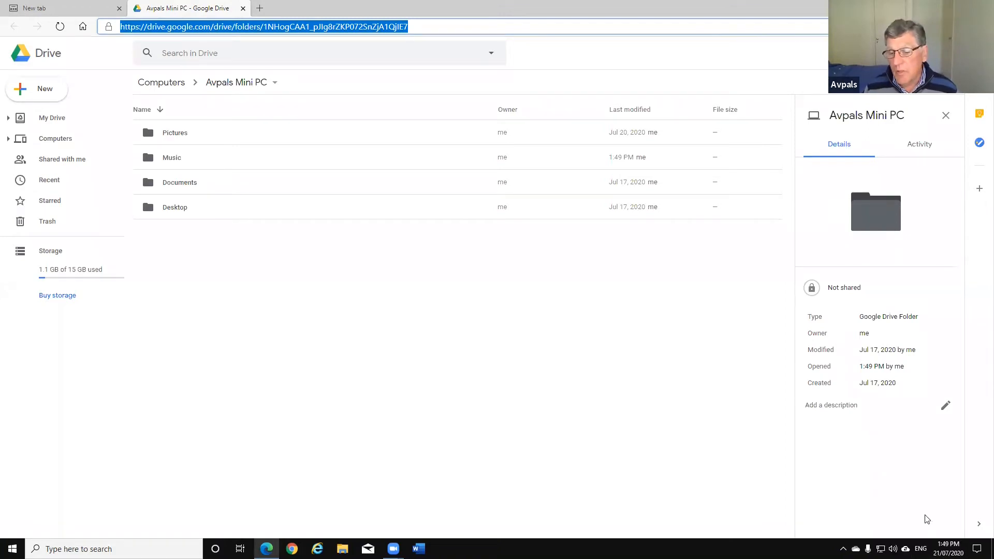
# Check the recently synced files, view My Drive and Shared with me in Google Drive, and return to the desktop.
pyautogui.click(906, 548)
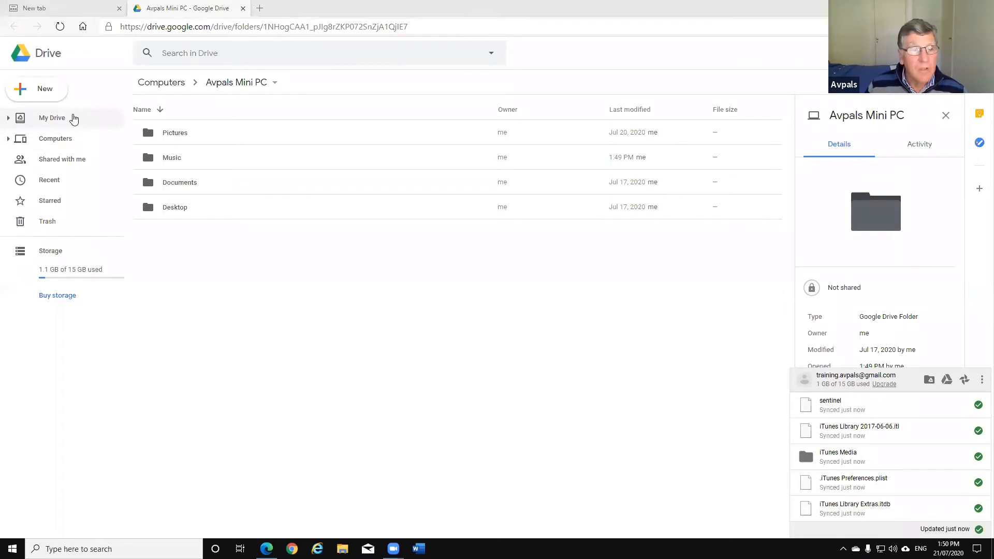
pyautogui.click(74, 118)
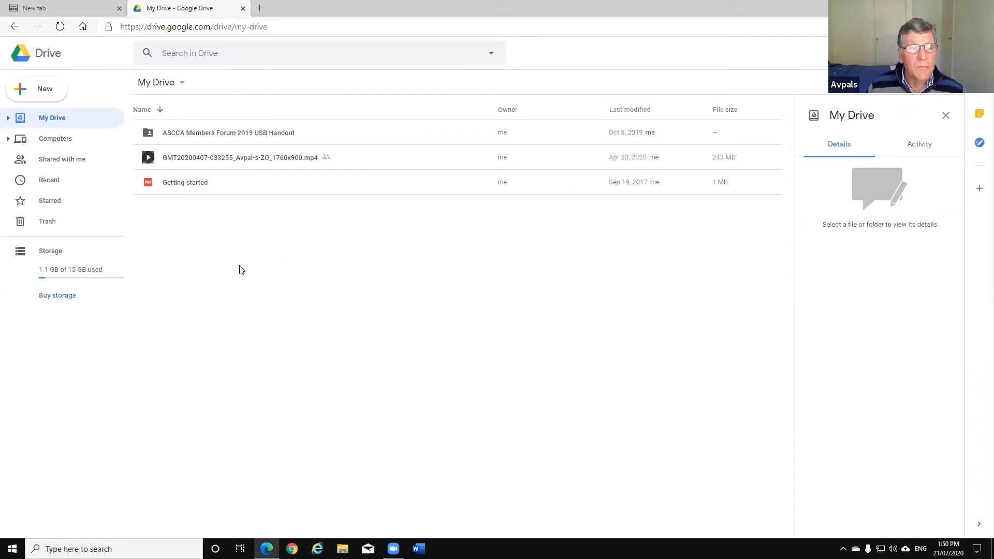
pyautogui.click(96, 163)
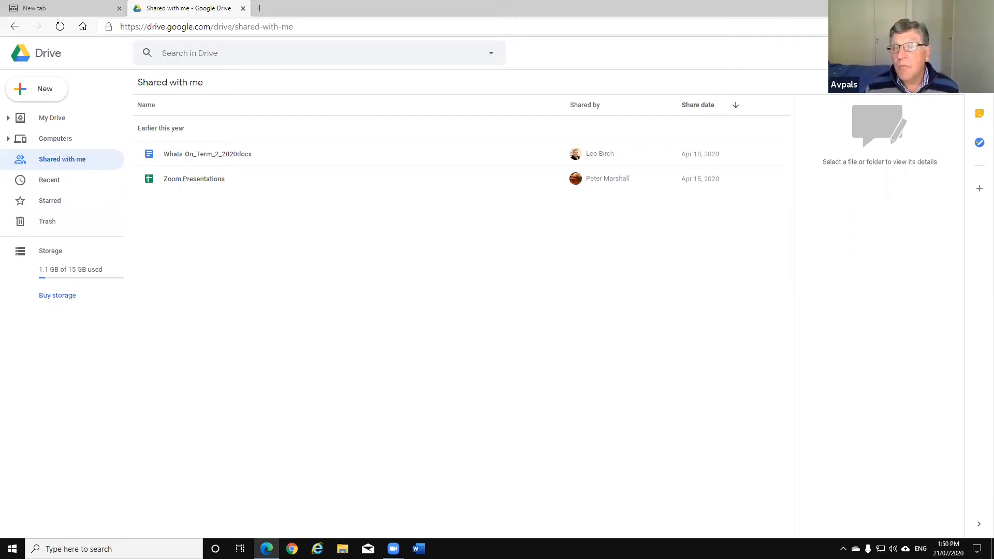
pyautogui.press('super+d')
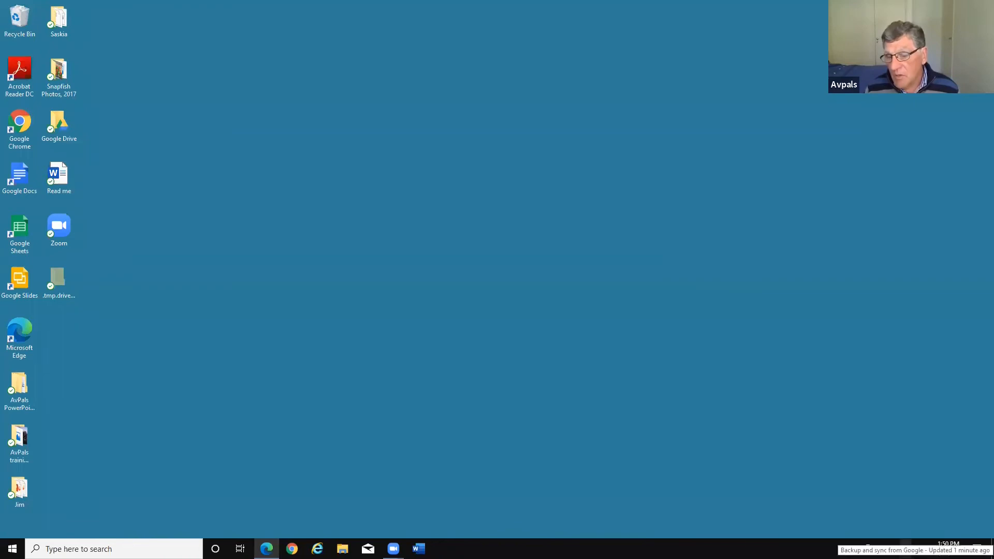
# In the Backup and Sync preferences, try enabling Google Photos upload of new photos and videos and deselecting the Pictures and Music folders.
pyautogui.click(906, 549)
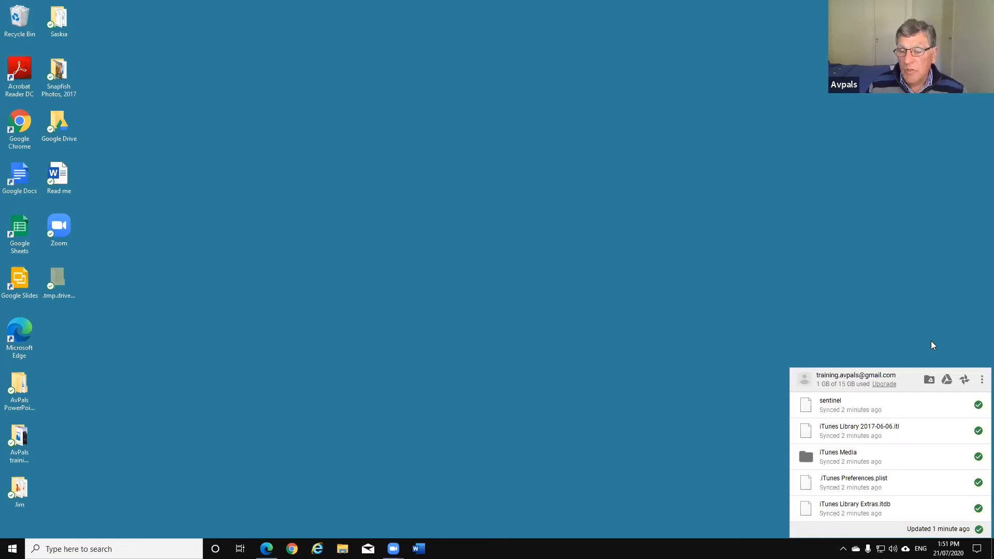
pyautogui.click(981, 382)
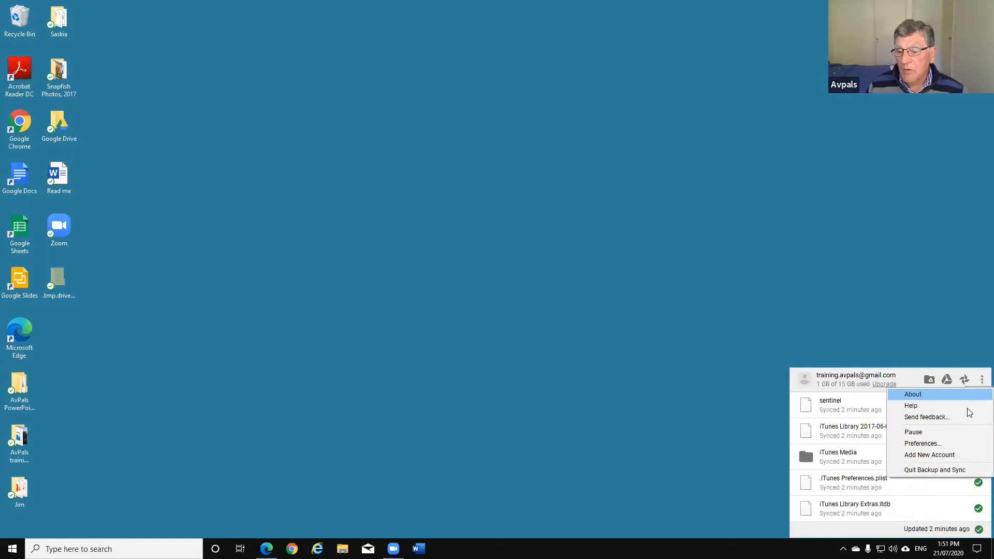
pyautogui.click(955, 447)
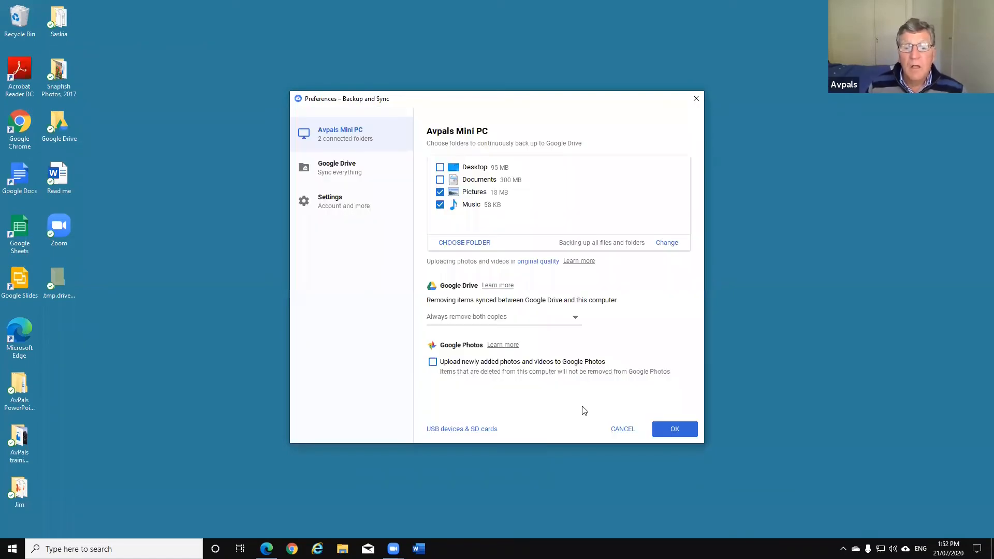
pyautogui.click(432, 362)
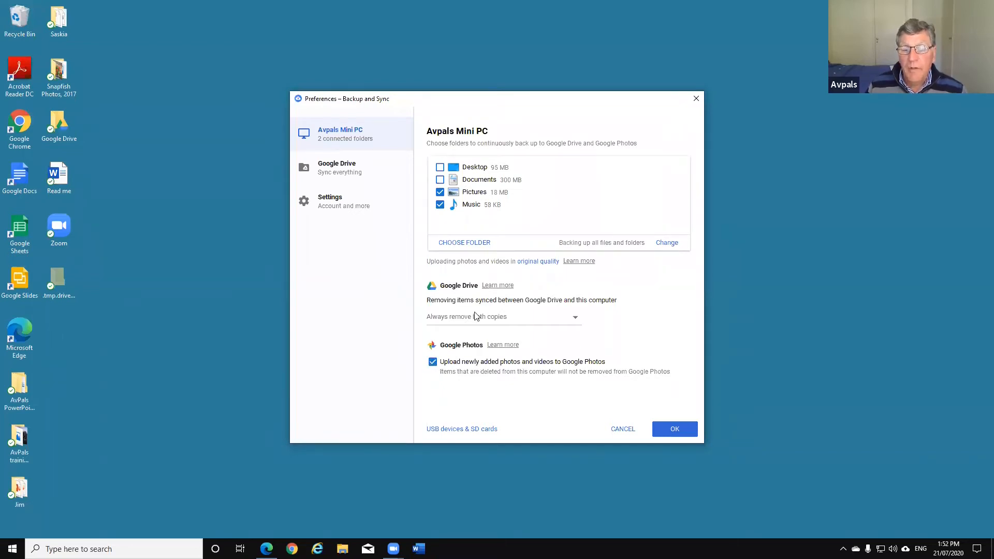
pyautogui.click(440, 192)
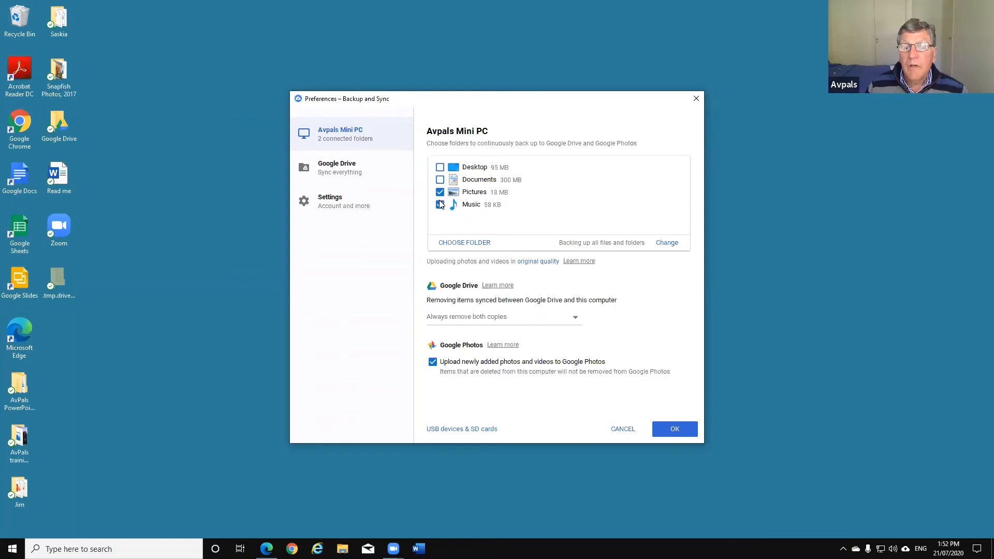
pyautogui.click(440, 204)
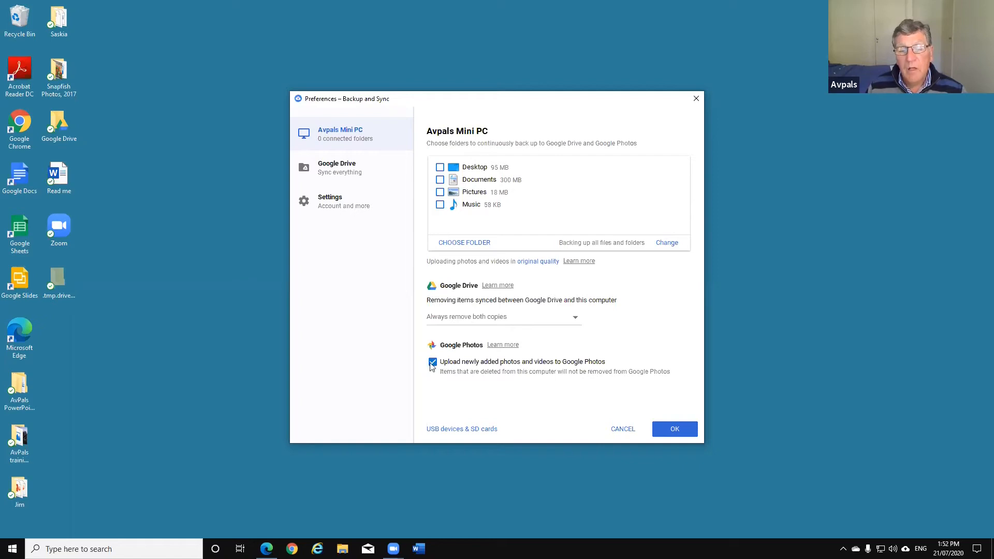
# Review the USB devices & SD cards, Google Drive sync and account settings, and cancel the preferences without saving.
pyautogui.click(468, 430)
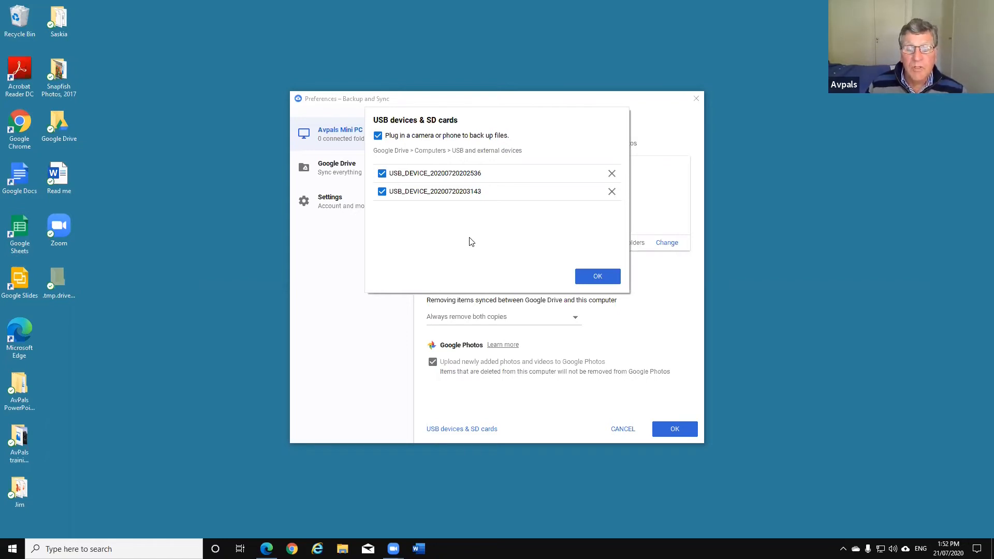
pyautogui.click(598, 277)
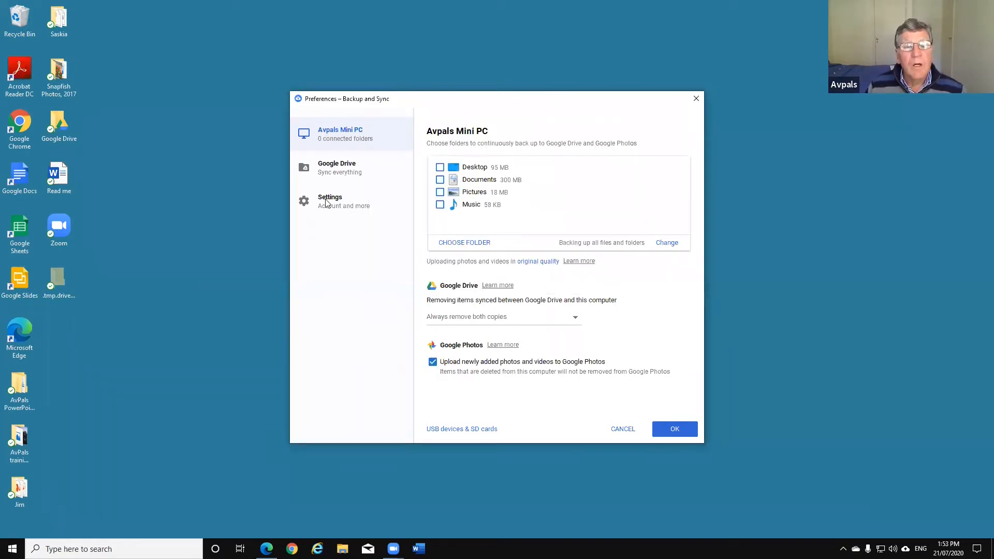
pyautogui.click(335, 169)
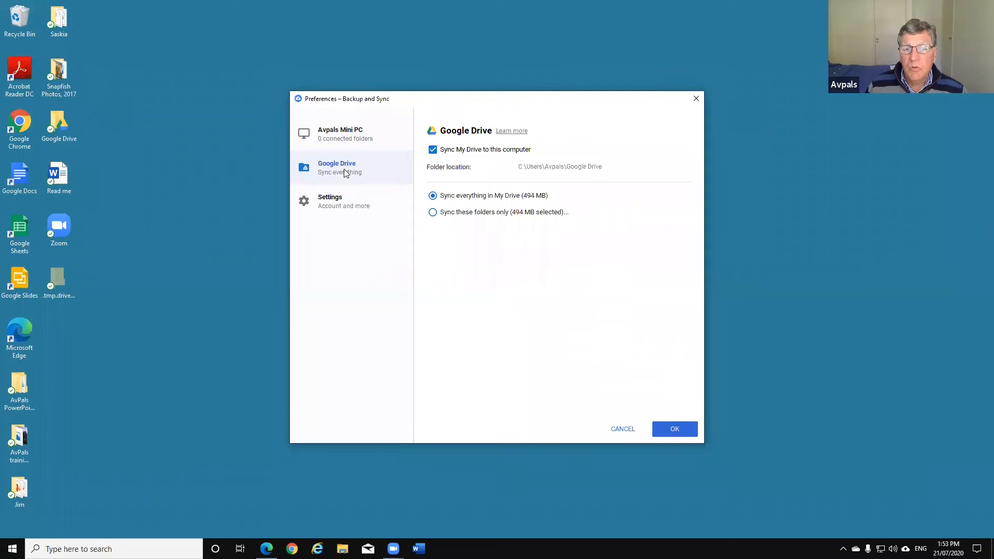
pyautogui.click(345, 141)
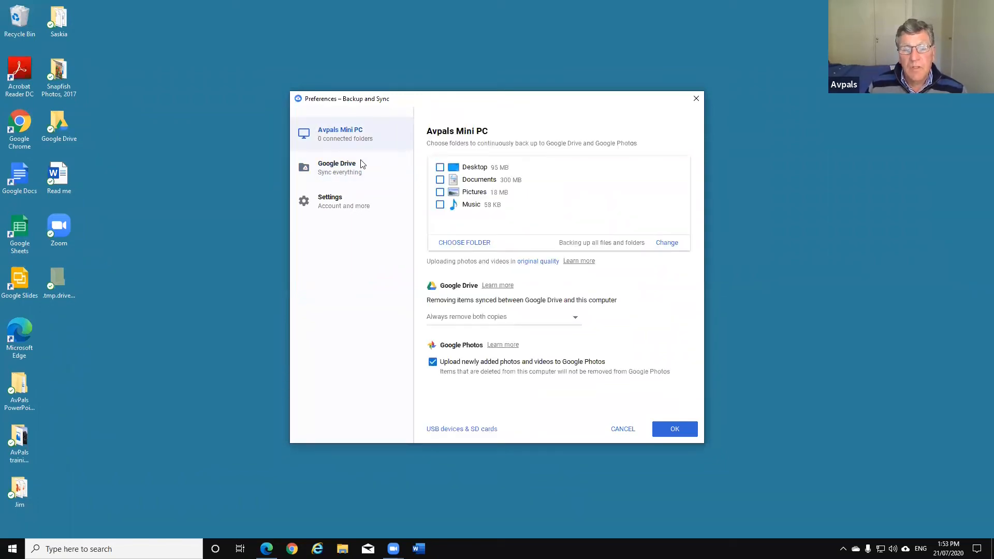
pyautogui.click(346, 169)
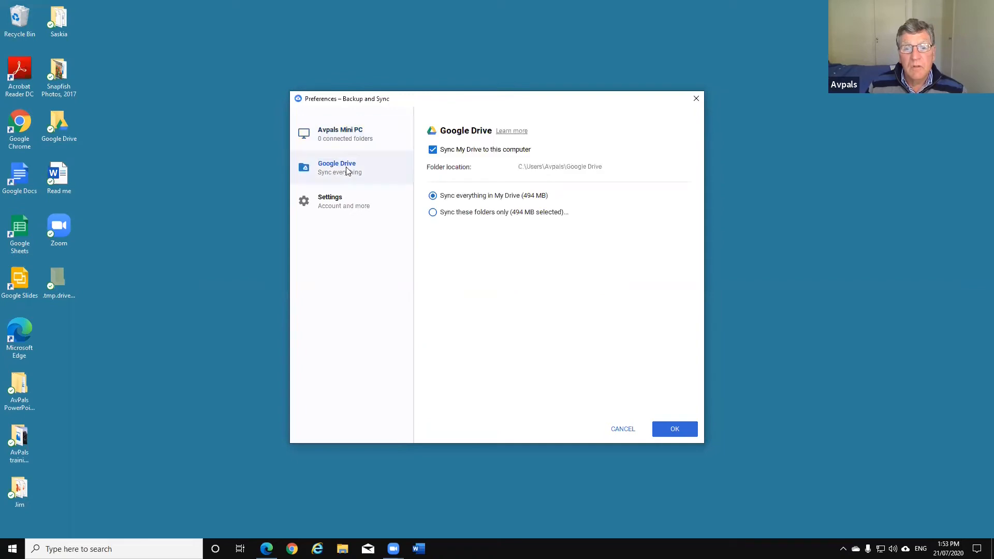
pyautogui.click(351, 206)
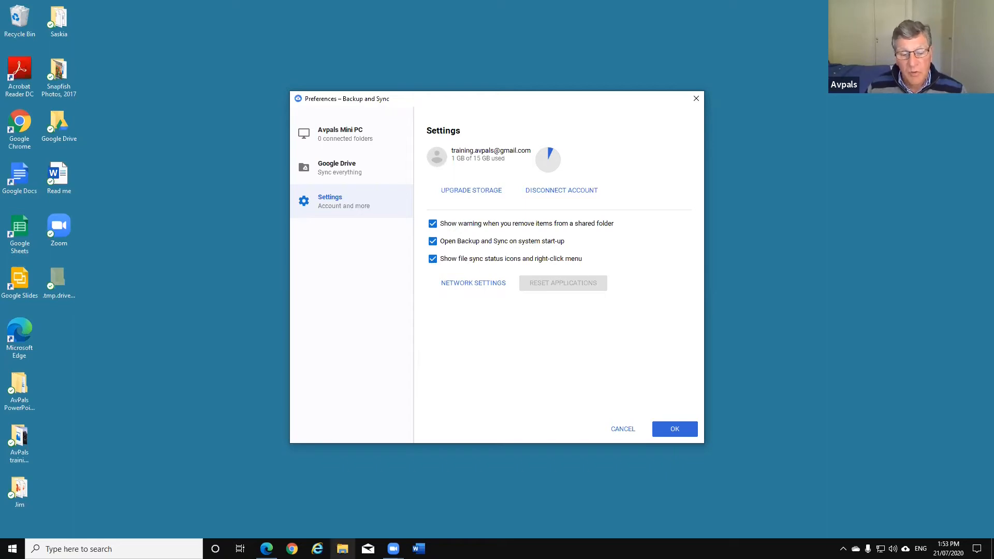
pyautogui.click(905, 549)
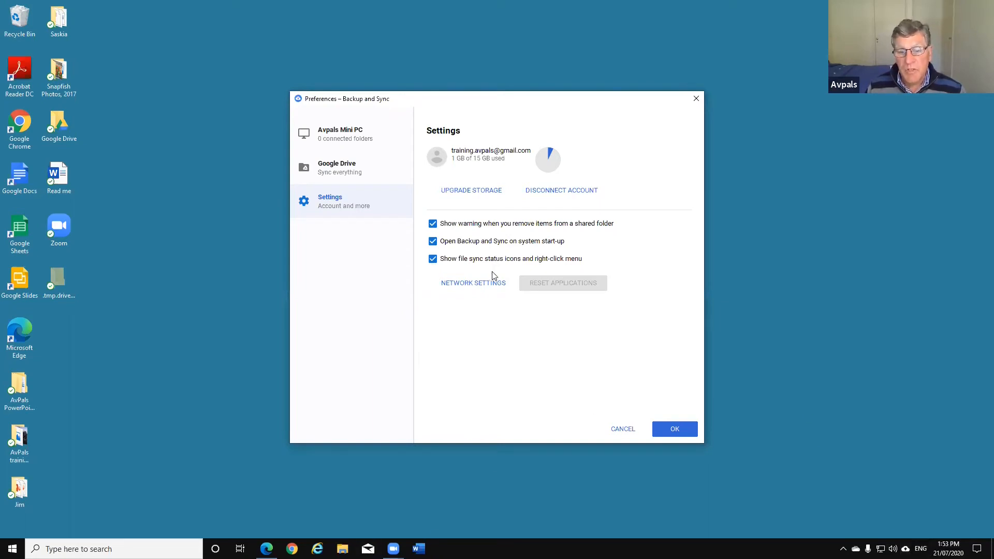
pyautogui.click(623, 429)
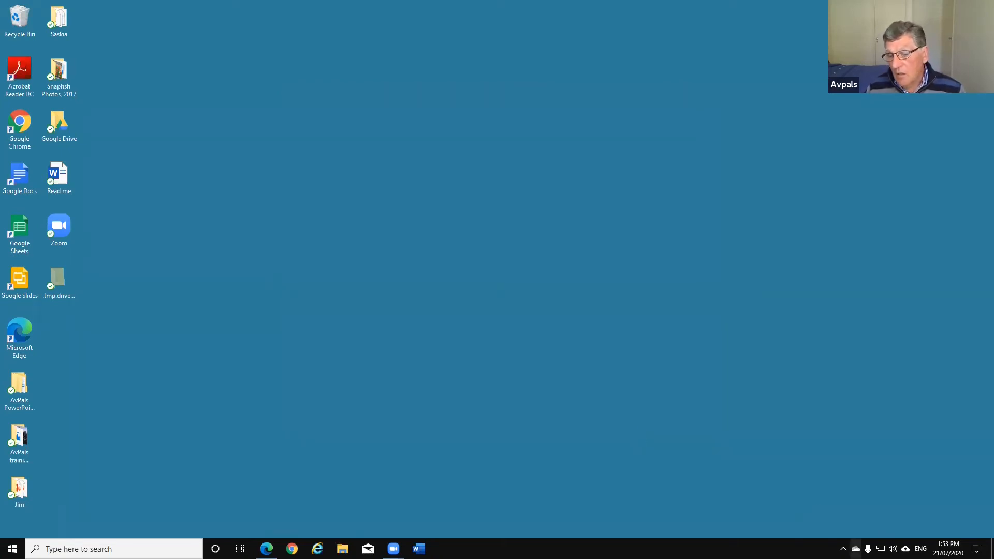
# Open the local Google Drive folder from Backup and Sync, check the sync marks there and in Pictures, and minimize the window.
pyautogui.click(905, 548)
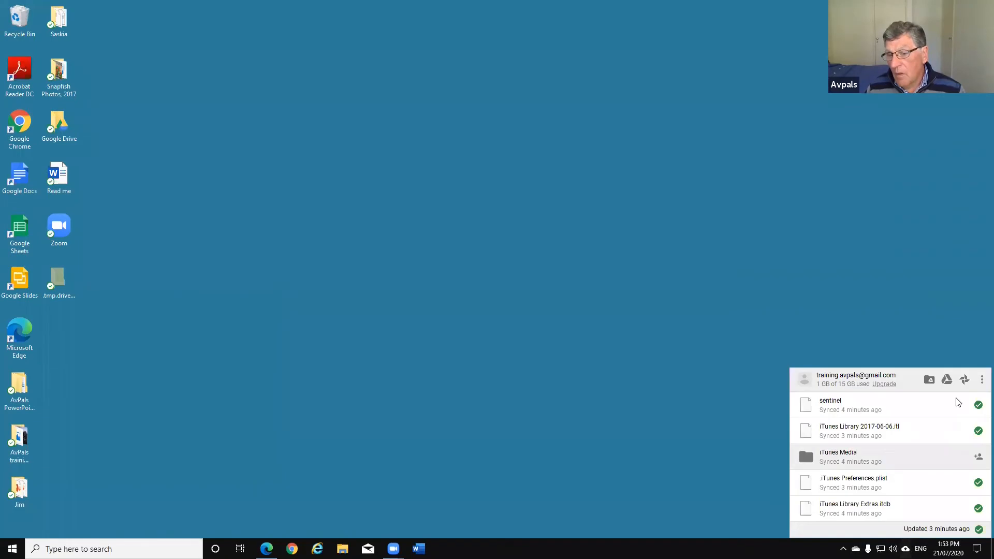
pyautogui.click(929, 381)
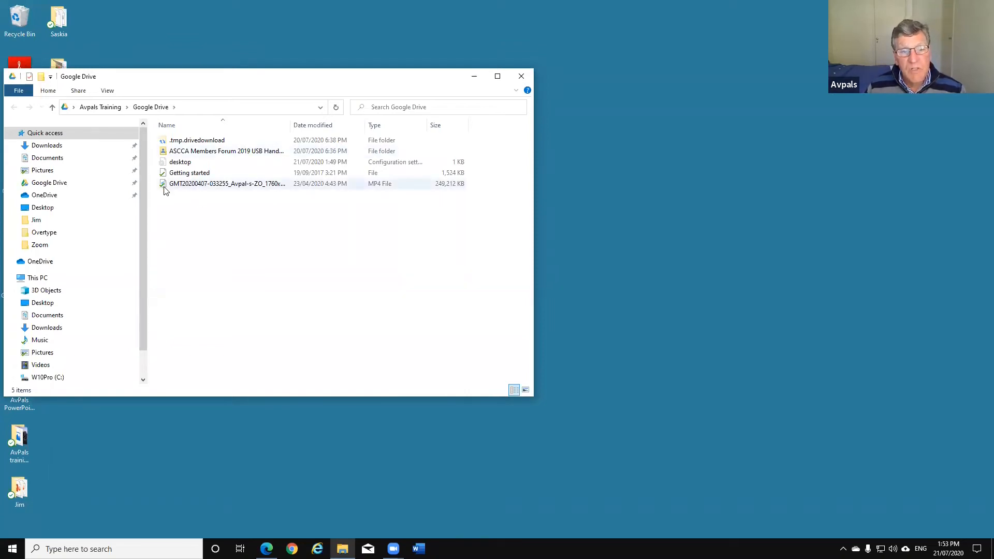
pyautogui.moveTo(165, 190)
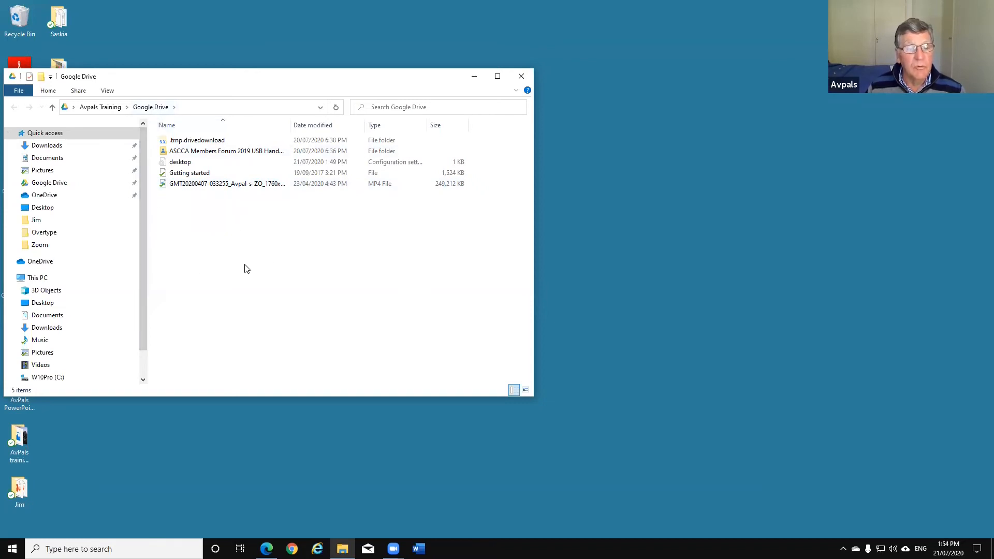
pyautogui.click(46, 170)
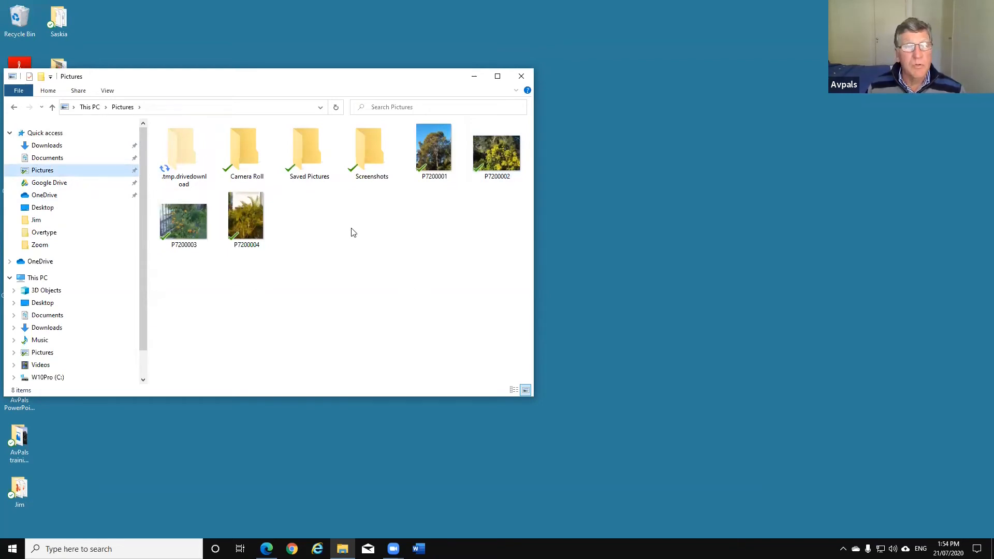
pyautogui.click(474, 78)
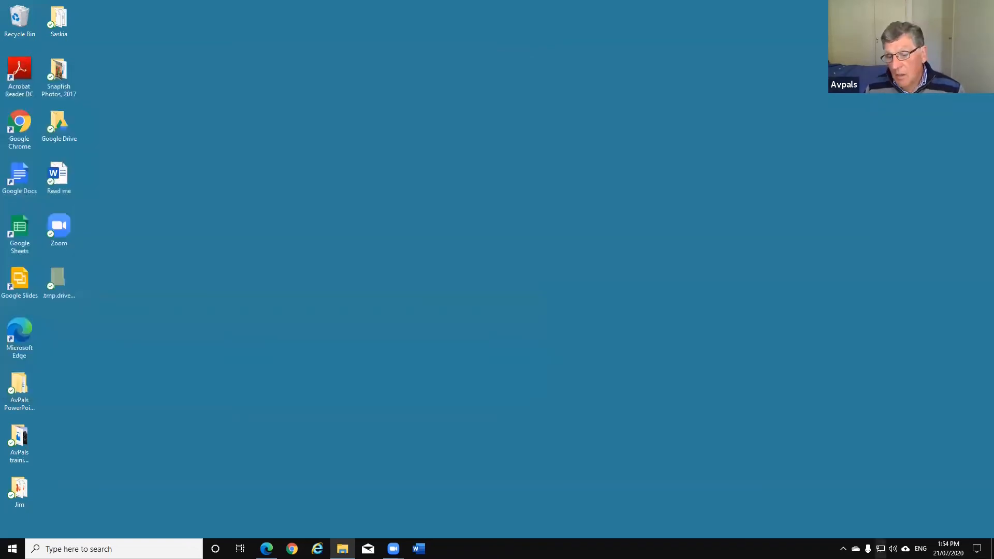
# In Google Drive in Edge, open the Pictures folder of the Avpals Mini PC backup and view the details of P7200004.JPG.
pyautogui.click(905, 548)
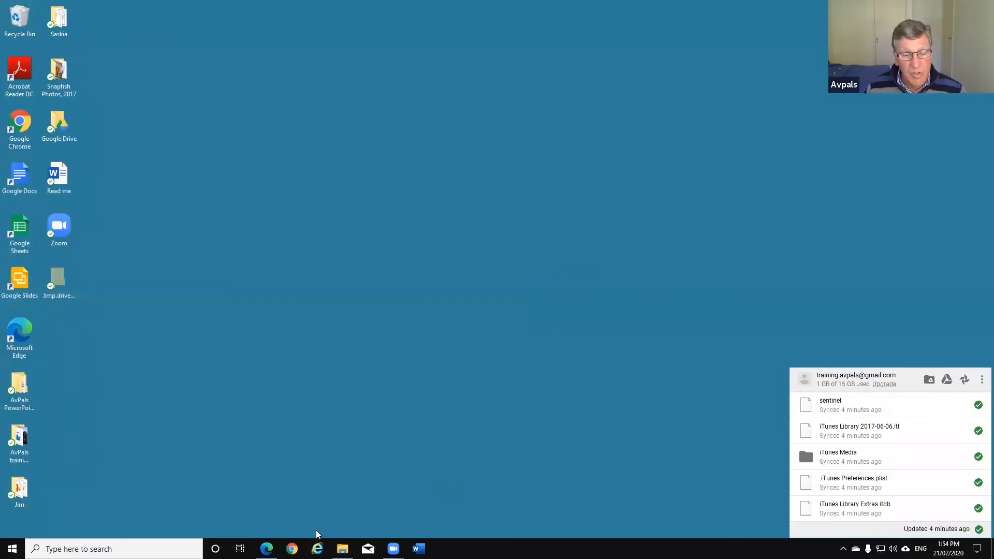
pyautogui.click(266, 548)
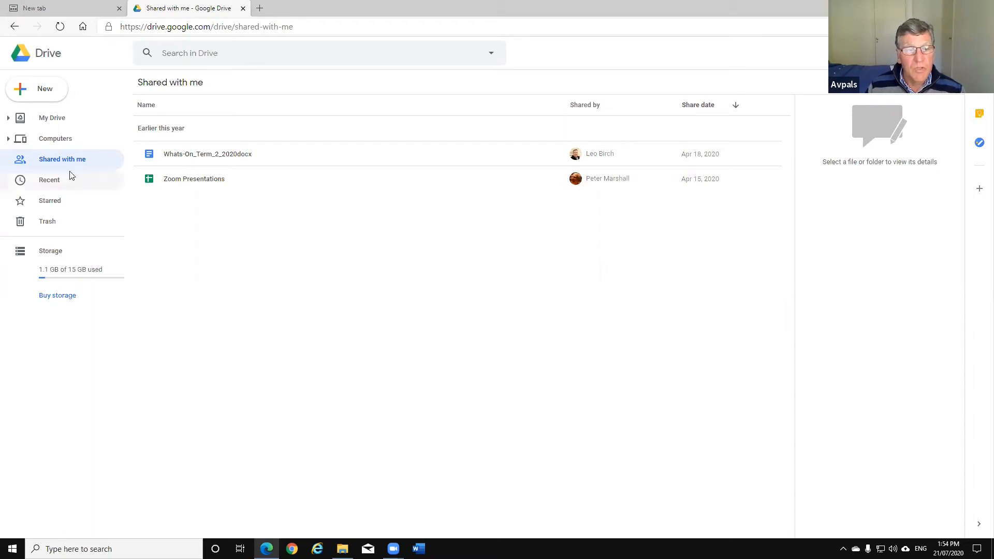
pyautogui.click(67, 141)
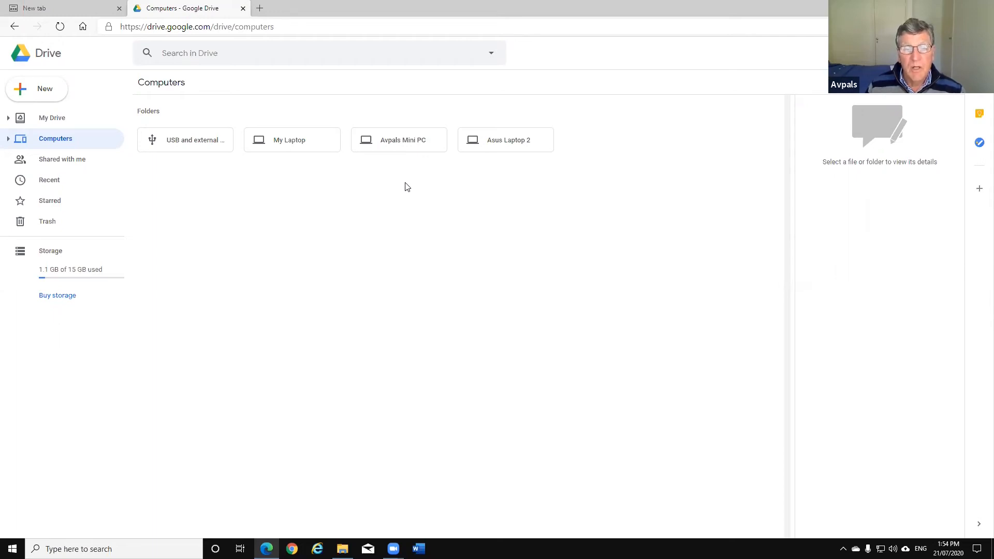
pyautogui.click(403, 140)
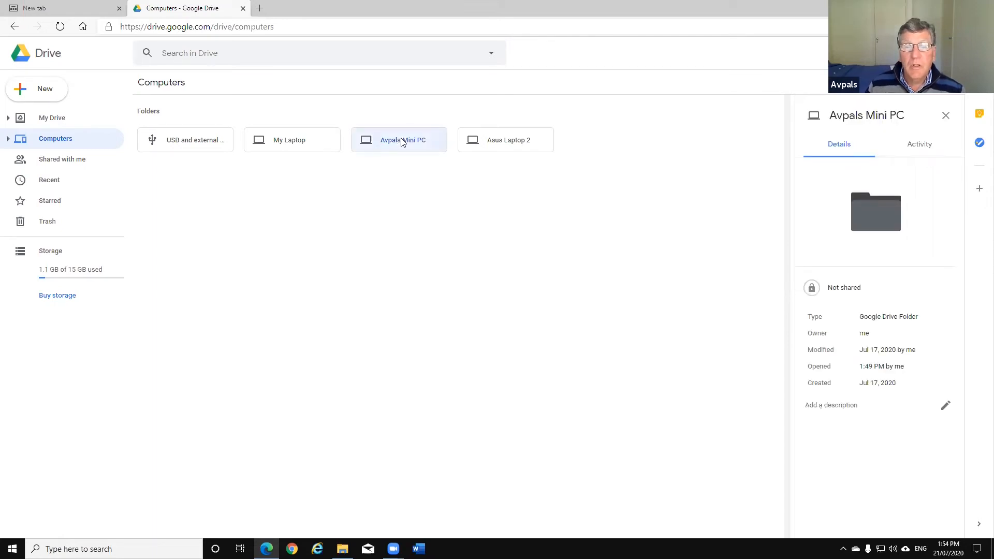
pyautogui.doubleClick(402, 141)
pyautogui.click(245, 133)
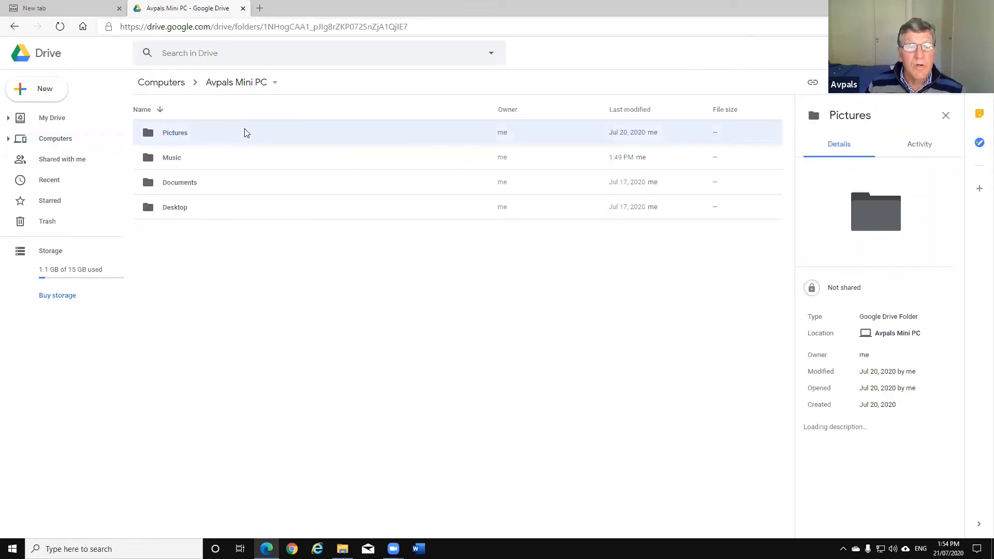
pyautogui.doubleClick(244, 133)
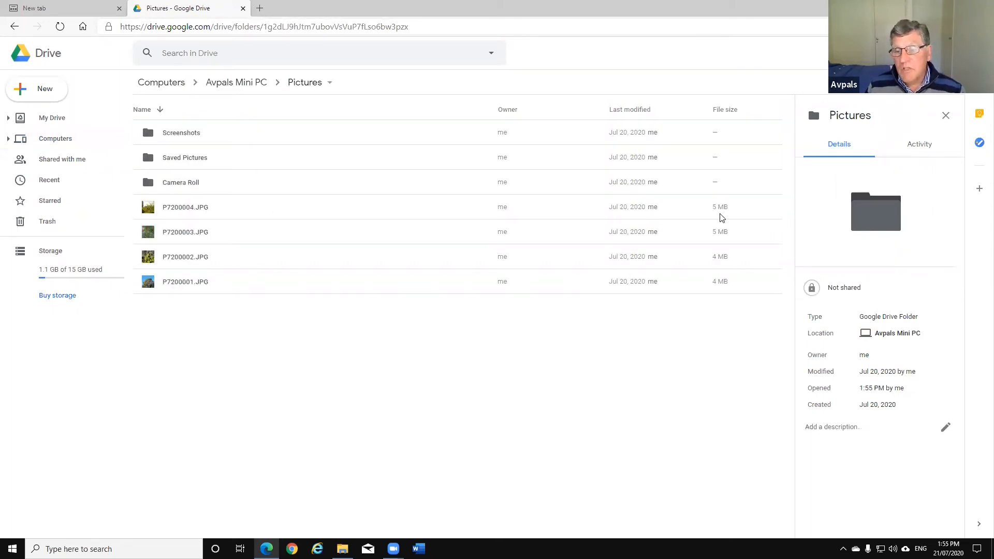
pyautogui.click(319, 213)
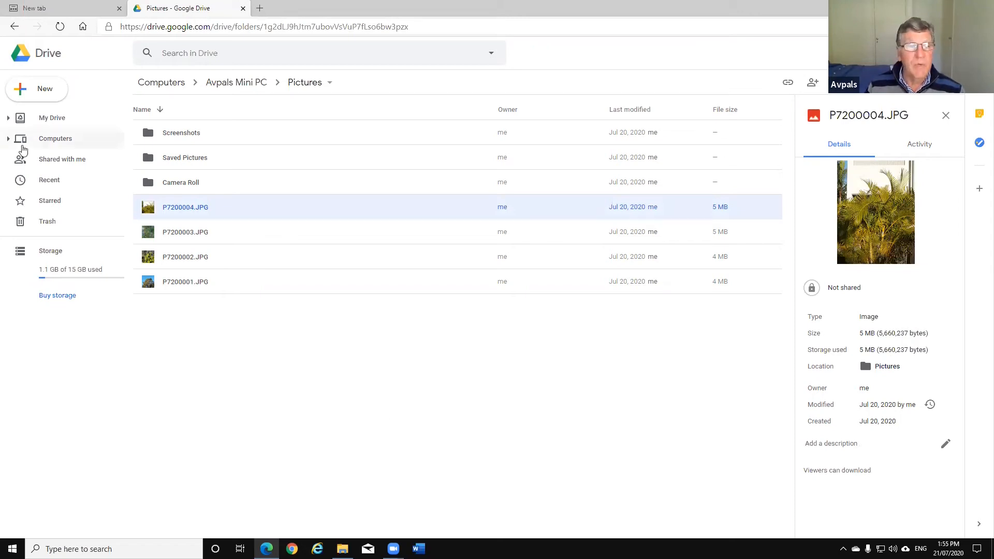
pyautogui.click(14, 29)
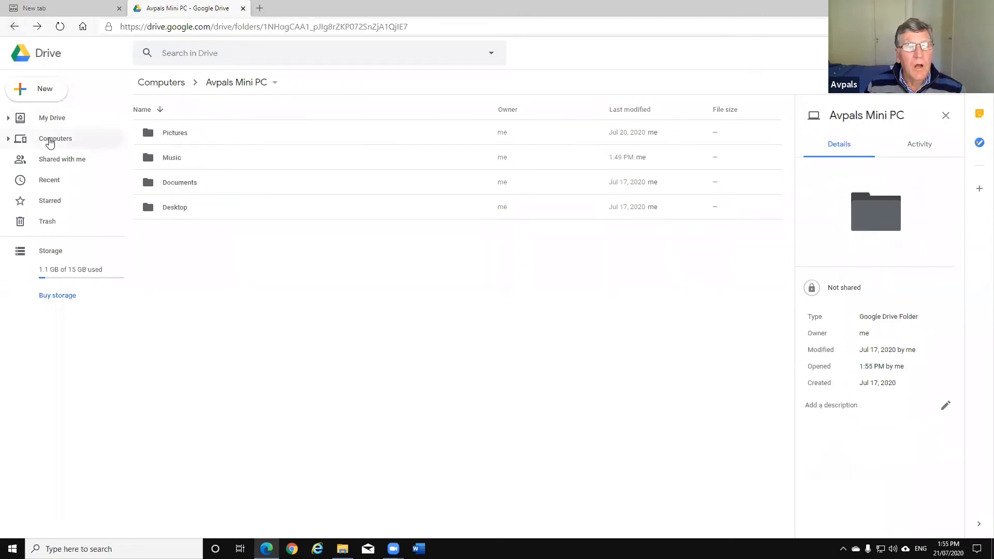
pyautogui.click(51, 138)
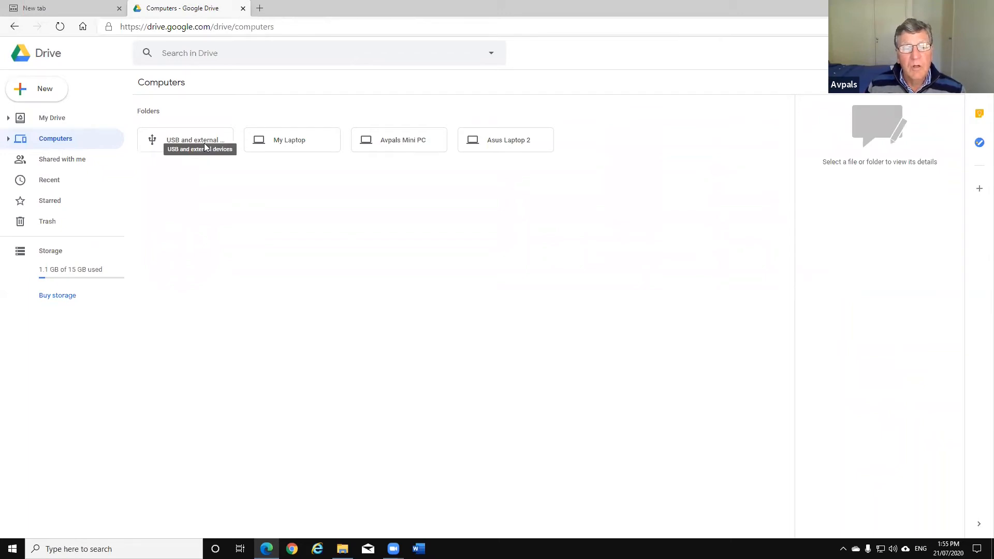
pyautogui.click(187, 141)
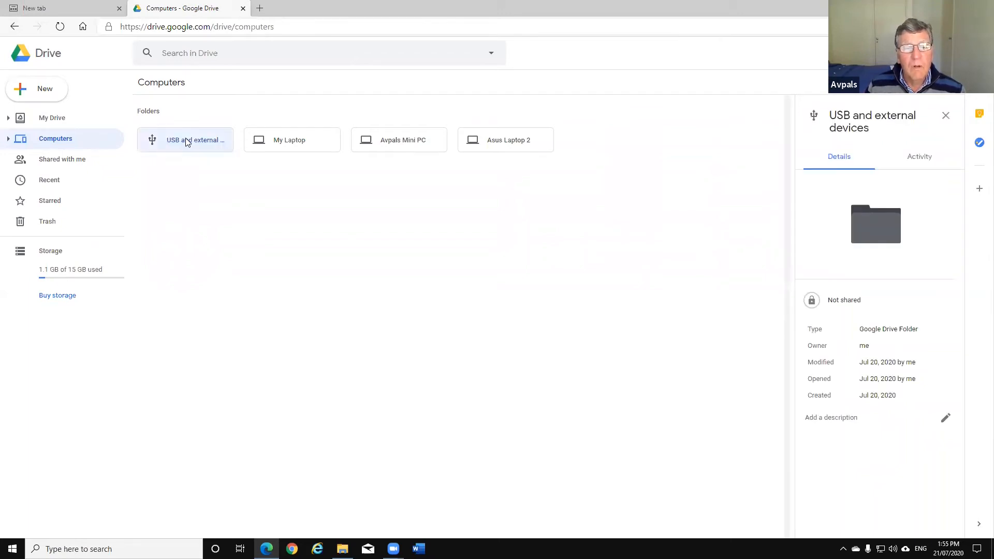
pyautogui.doubleClick(187, 140)
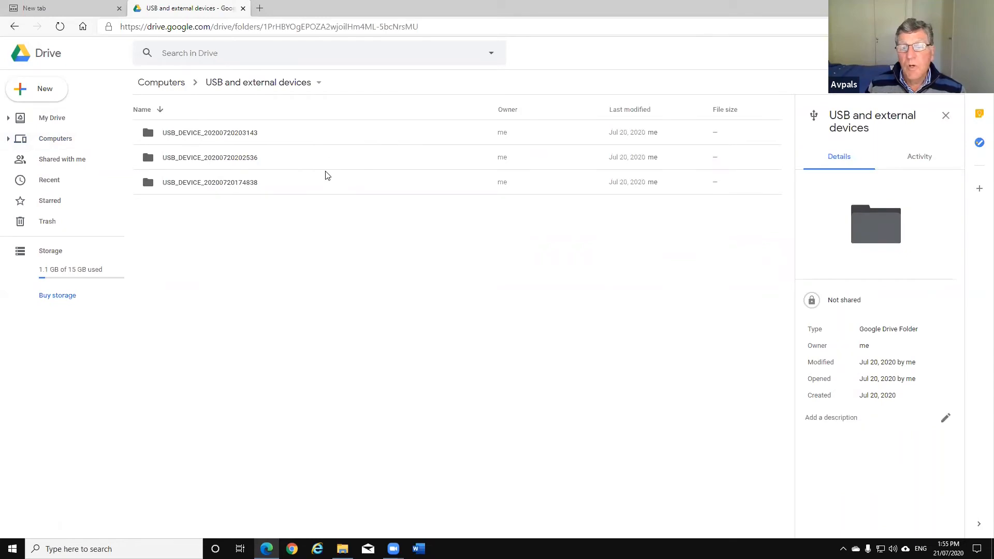
pyautogui.click(340, 139)
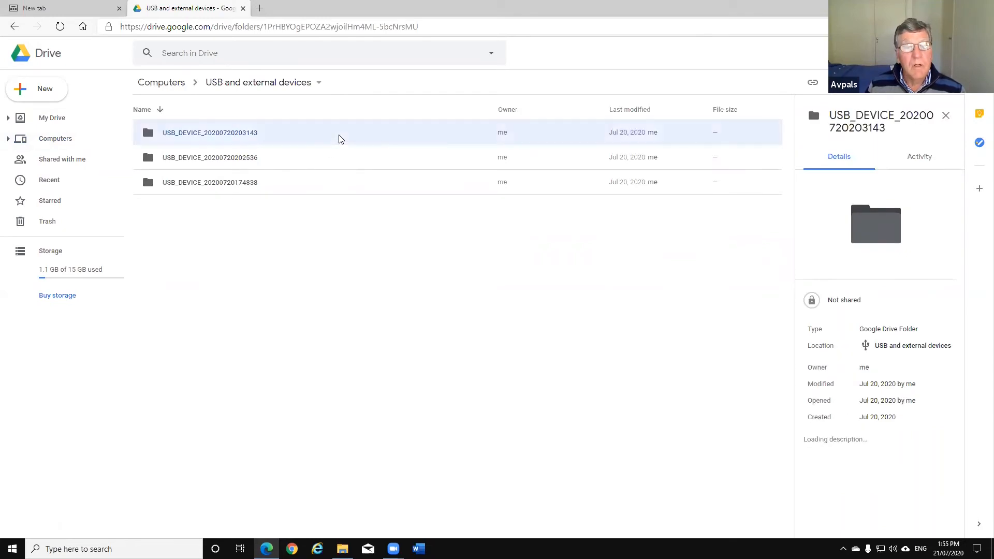
pyautogui.doubleClick(340, 138)
pyautogui.click(333, 162)
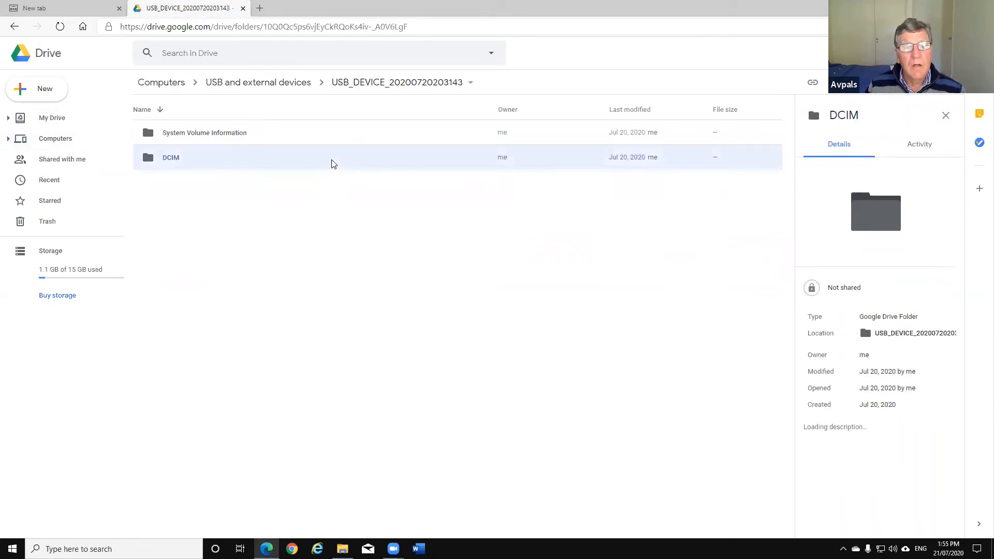
pyautogui.doubleClick(333, 164)
pyautogui.doubleClick(339, 139)
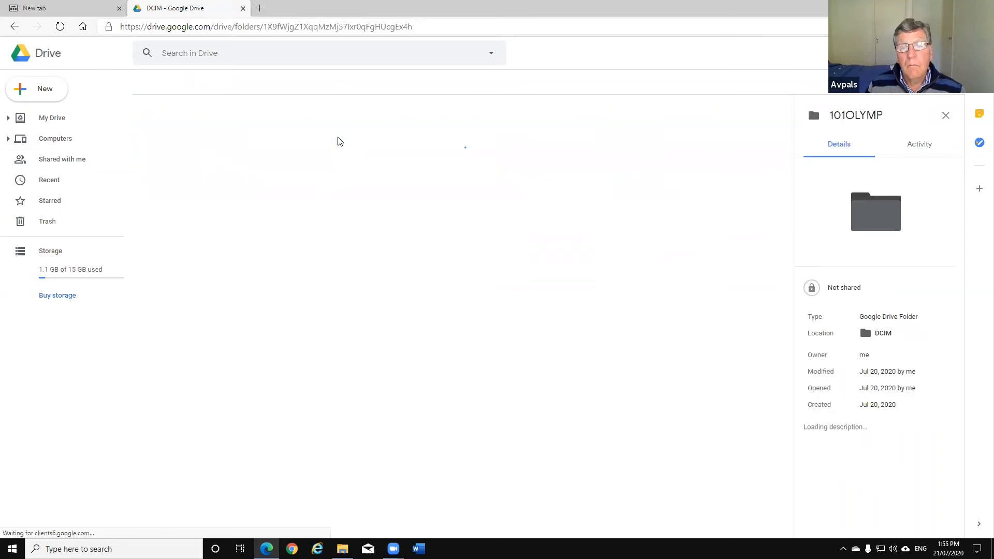
pyautogui.click(331, 136)
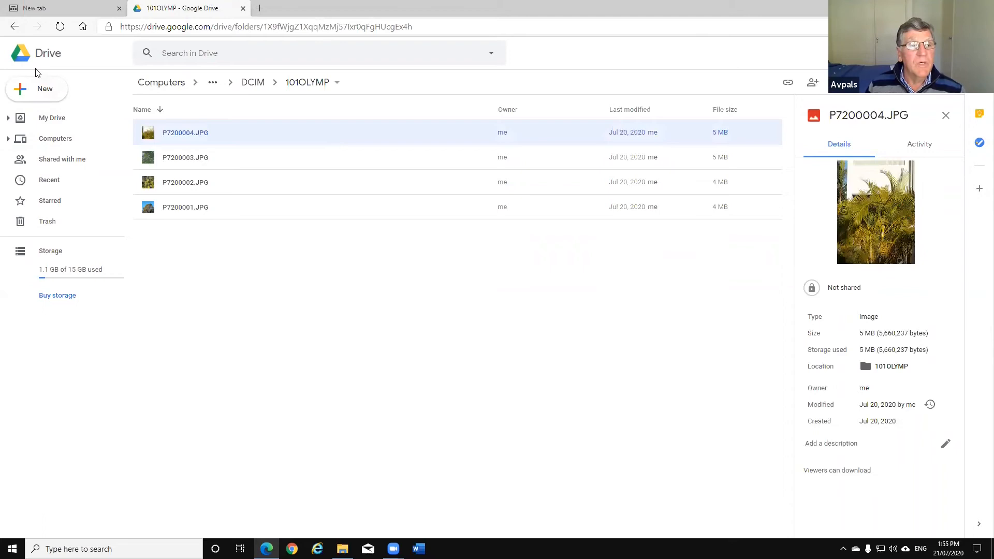
pyautogui.click(14, 29)
pyautogui.click(13, 29)
pyautogui.click(13, 29)
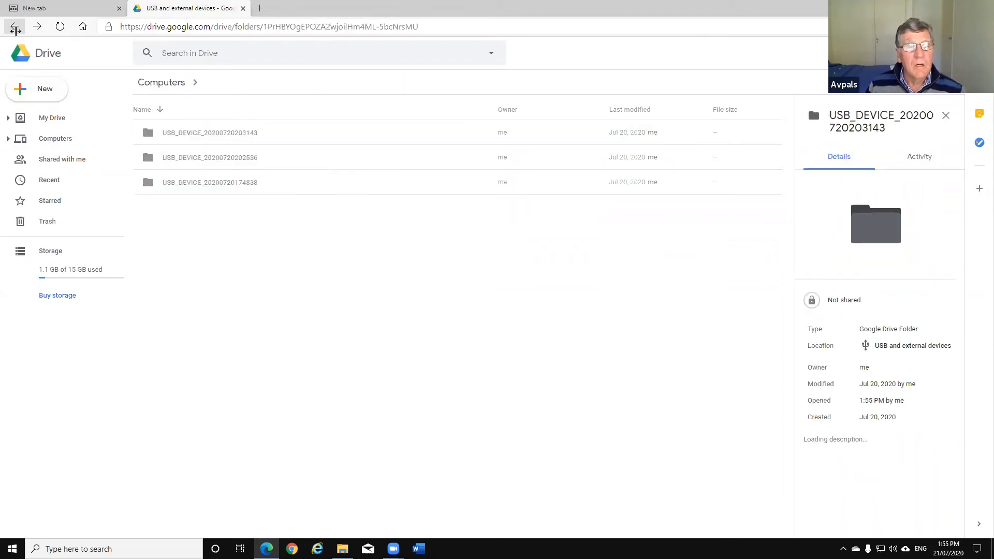
pyautogui.click(316, 164)
pyautogui.doubleClick(316, 162)
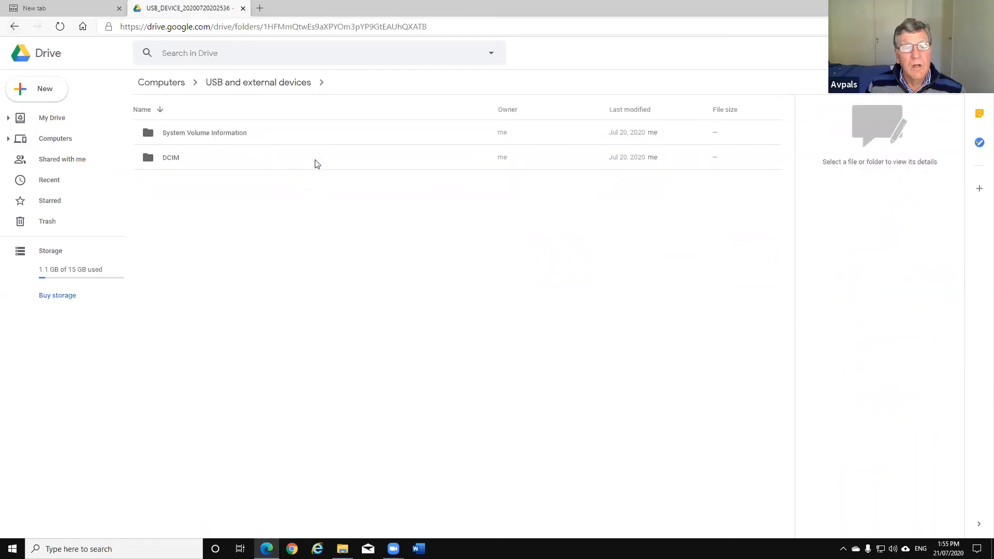
pyautogui.click(309, 160)
pyautogui.doubleClick(309, 159)
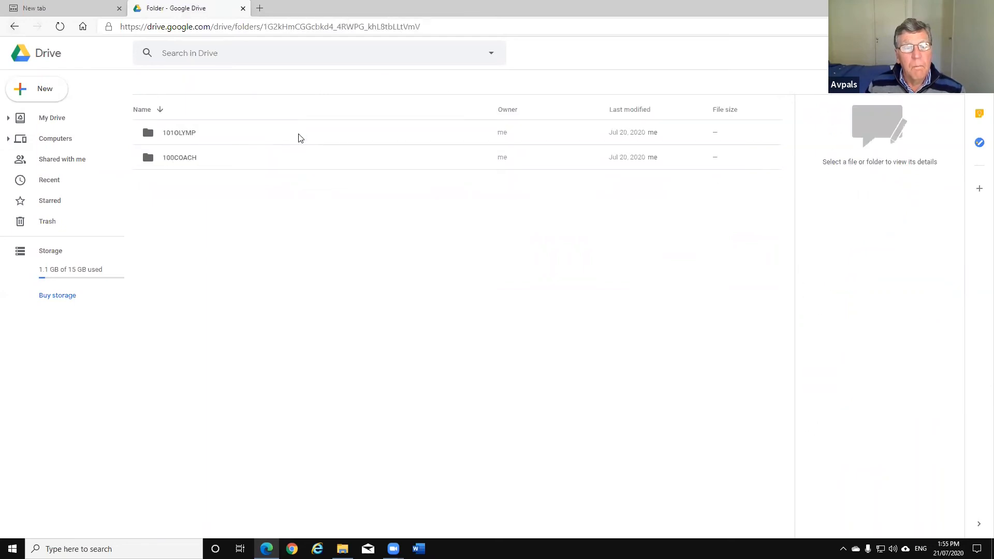
pyautogui.click(299, 143)
pyautogui.doubleClick(299, 143)
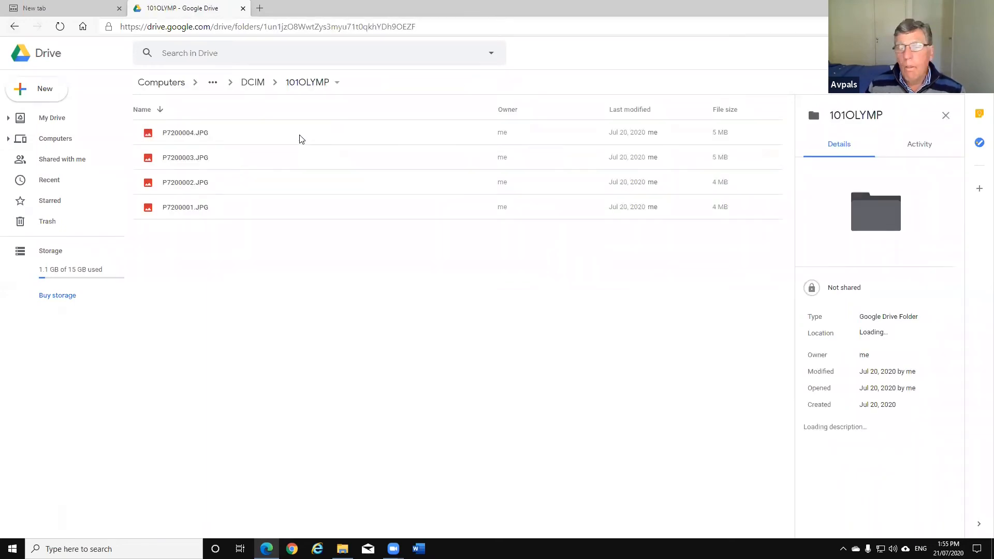
pyautogui.click(300, 141)
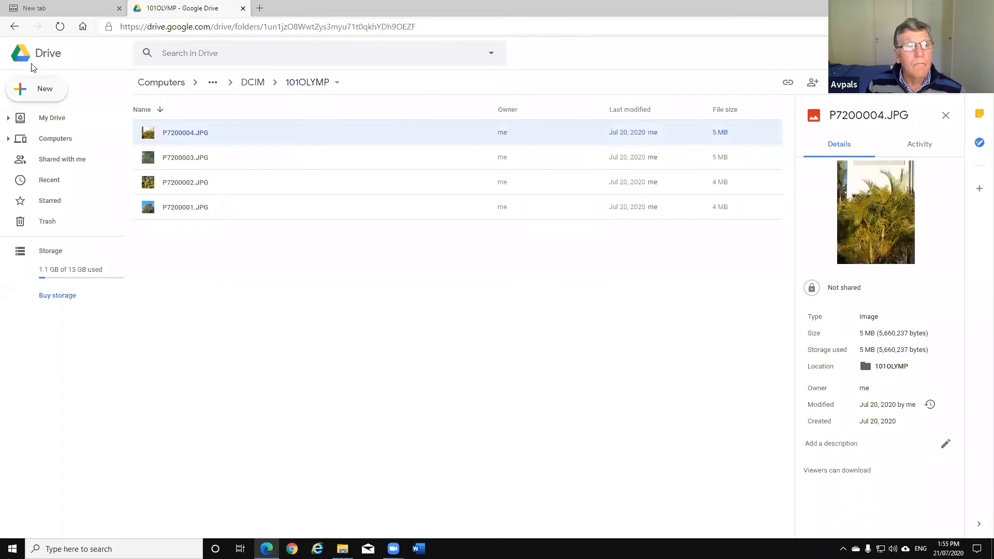
pyautogui.click(14, 27)
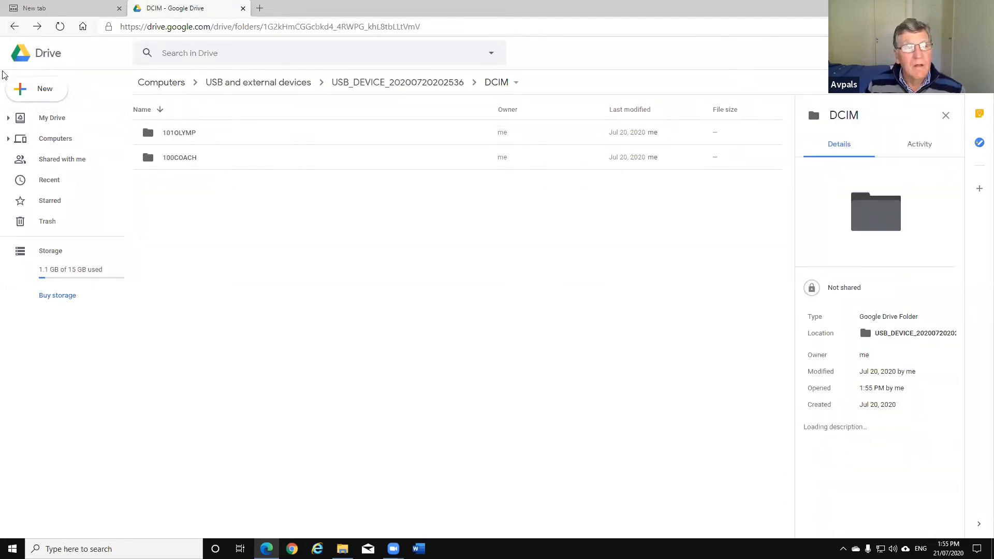
pyautogui.click(14, 27)
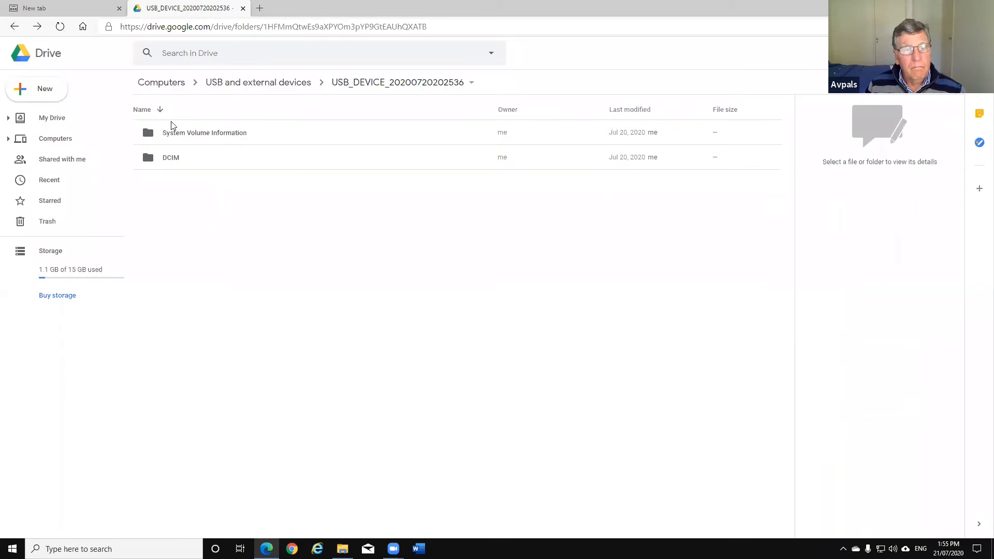
pyautogui.click(87, 138)
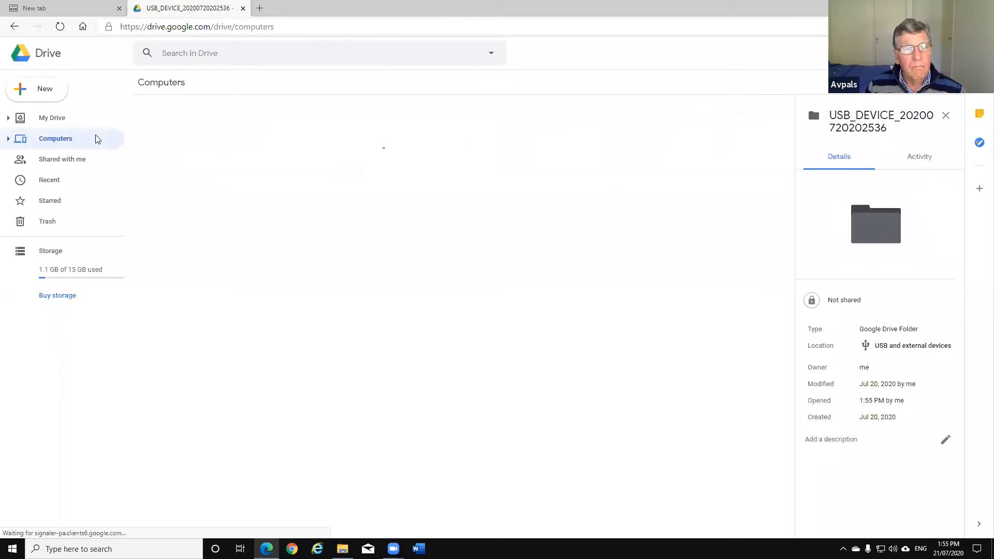
pyautogui.doubleClick(184, 141)
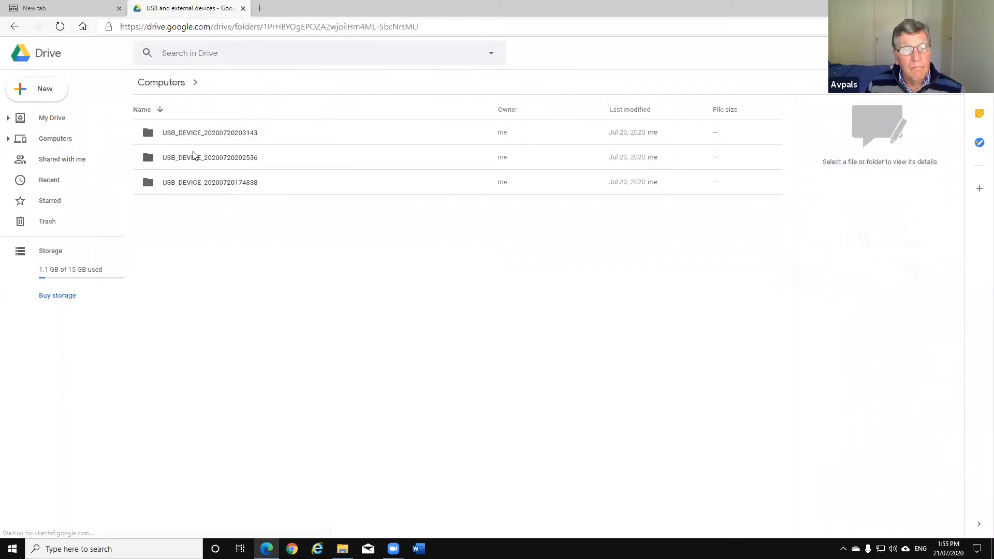
pyautogui.click(306, 189)
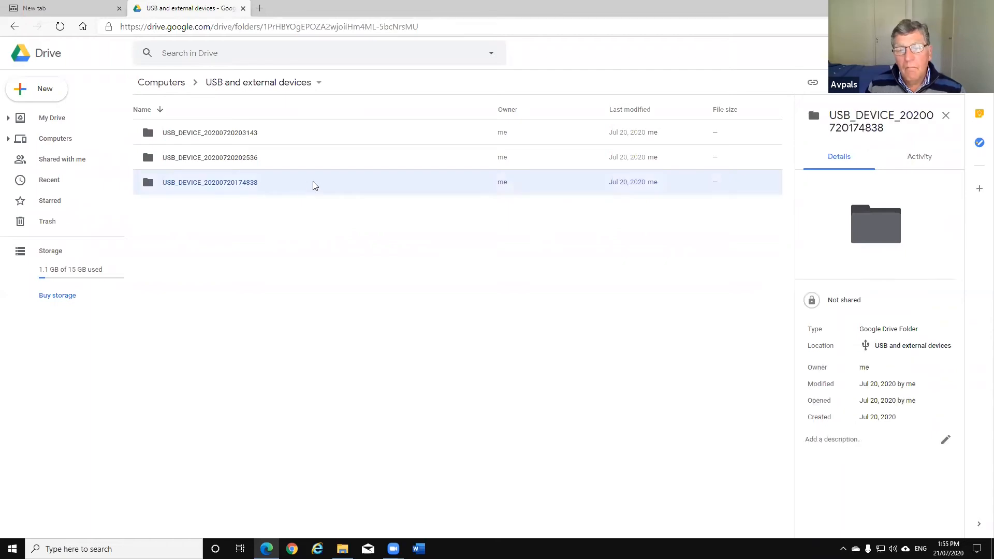
pyautogui.doubleClick(314, 185)
pyautogui.click(285, 161)
pyautogui.doubleClick(285, 160)
pyautogui.doubleClick(295, 133)
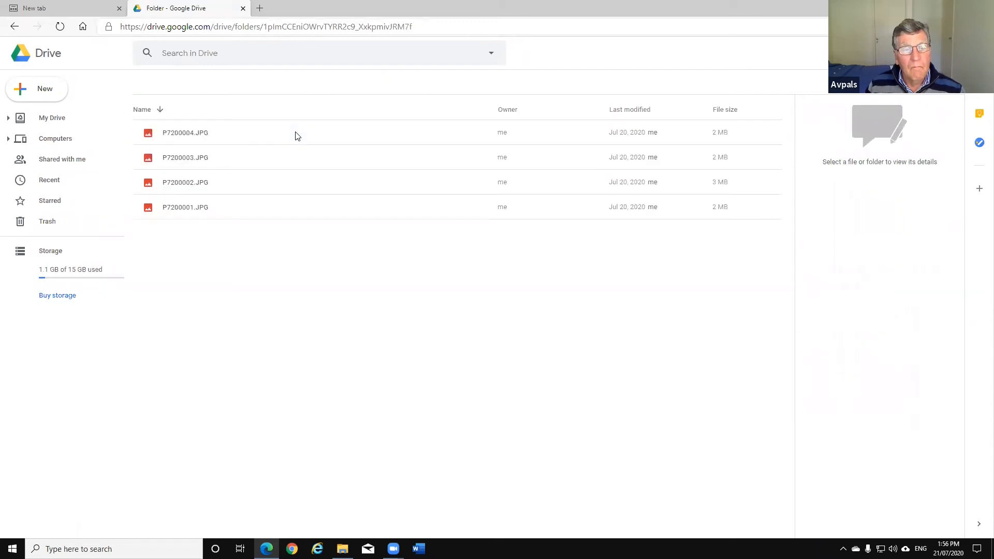
pyautogui.click(282, 139)
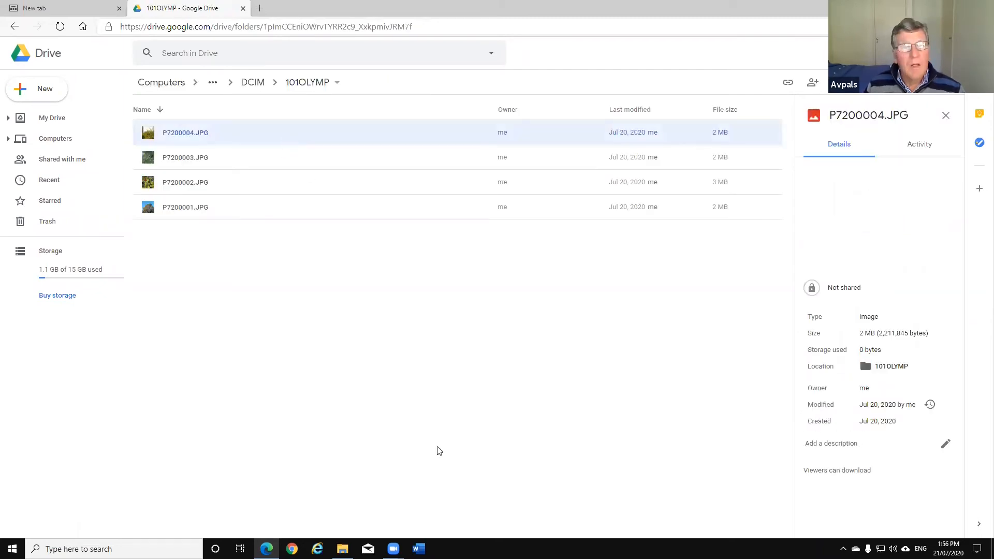